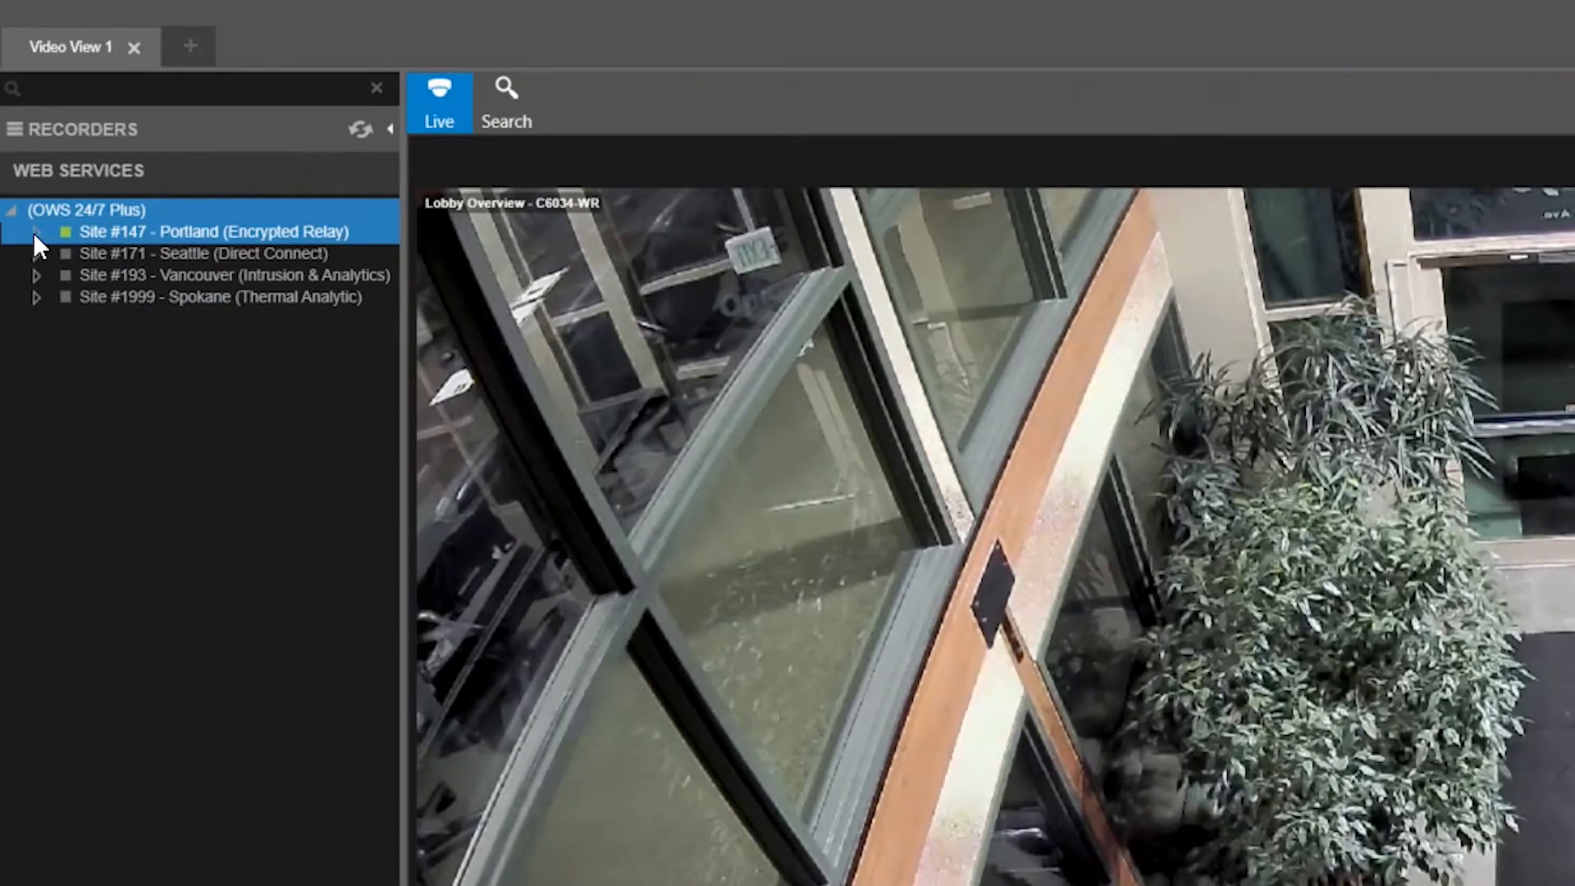
# Expand Site #147 - Portland and view the Linked Camera Setup of the Lobby Overview - C6034-WR camera.
pyautogui.click(121, 253)
pyautogui.moveTo(126, 259); pyautogui.dragTo(164, 516)
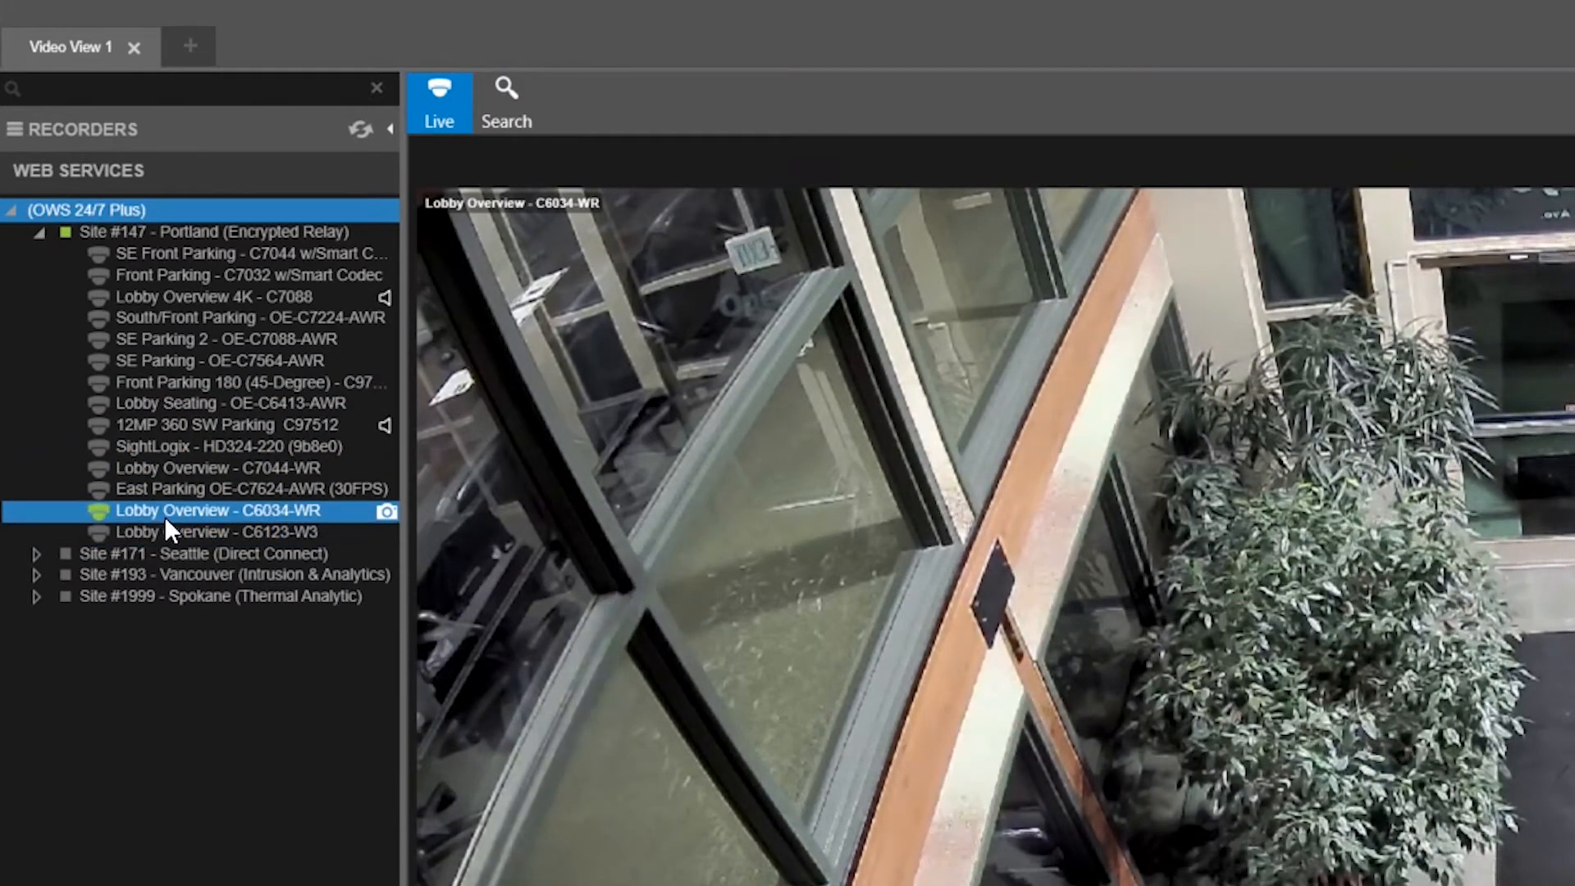
pyautogui.rightClick(164, 516)
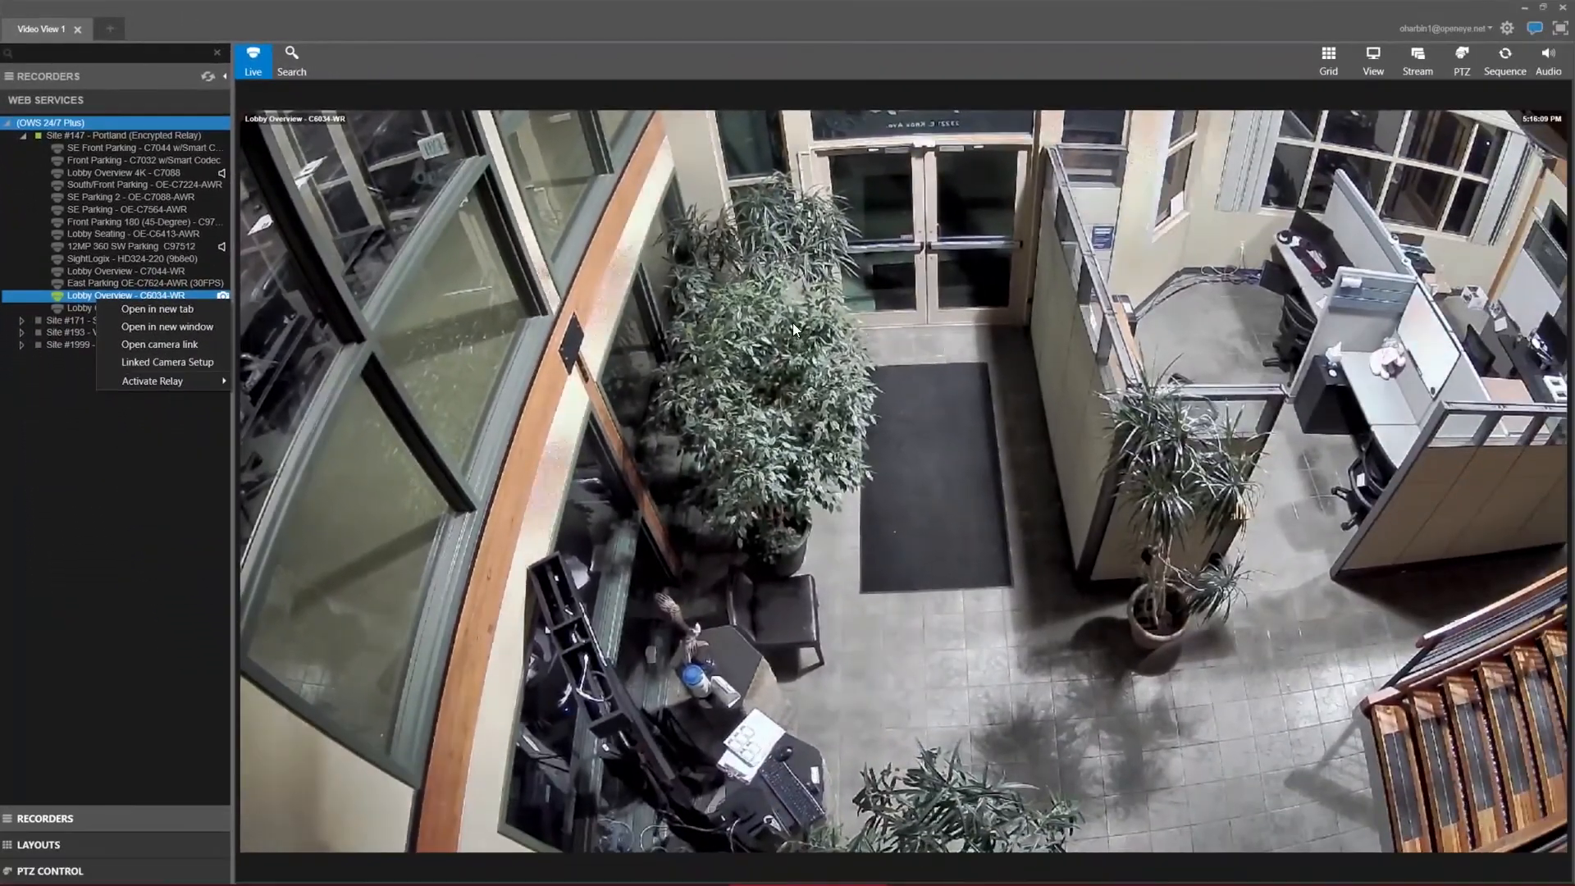
pyautogui.click(790, 318)
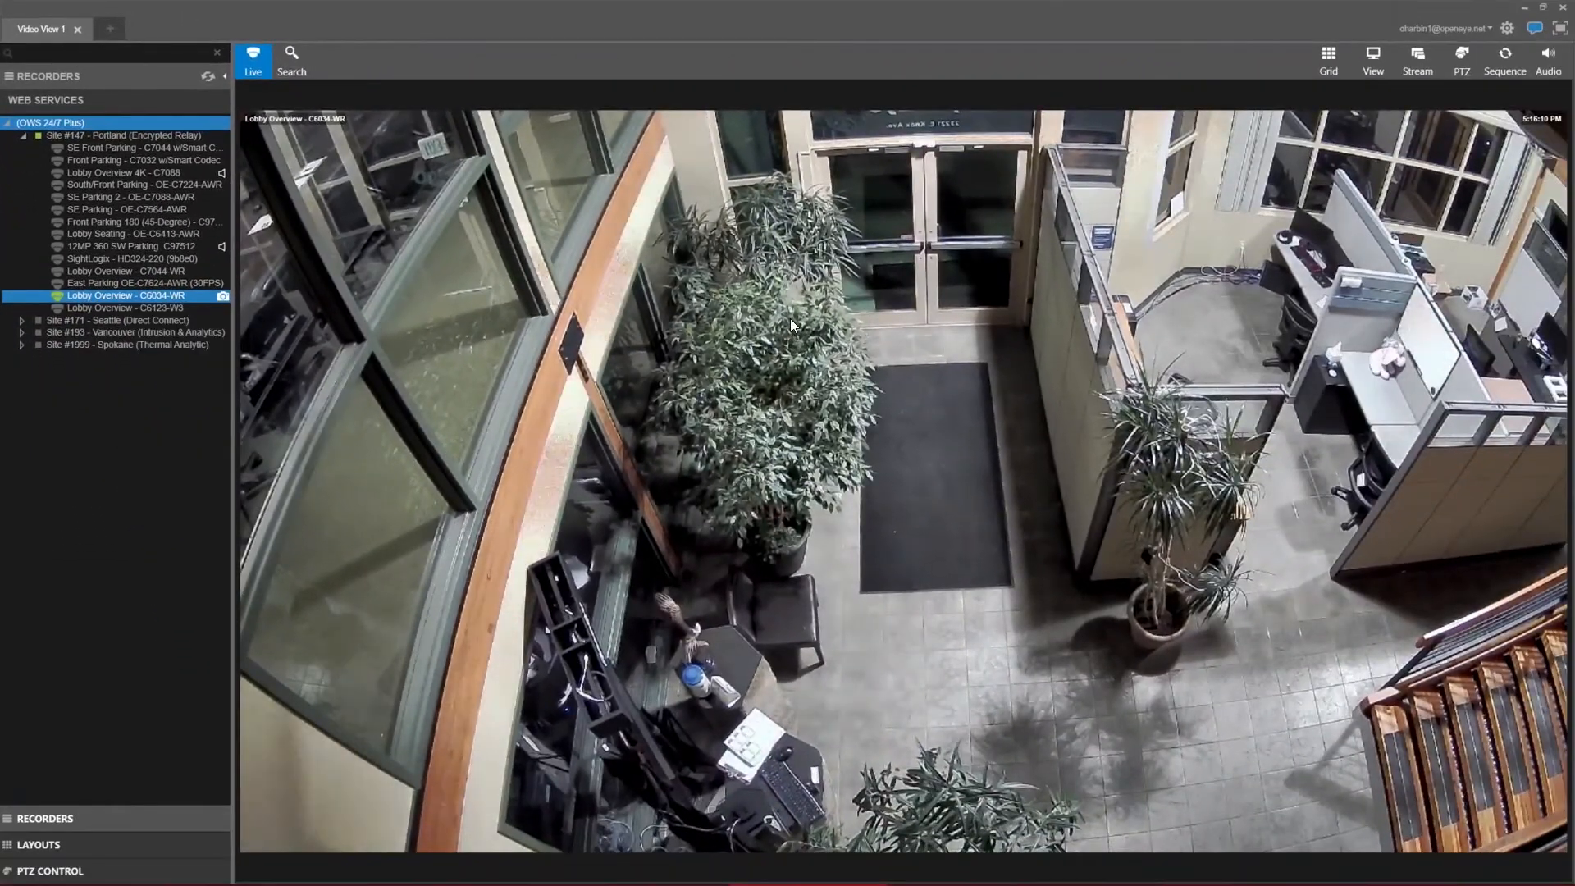
pyautogui.rightClick(790, 319)
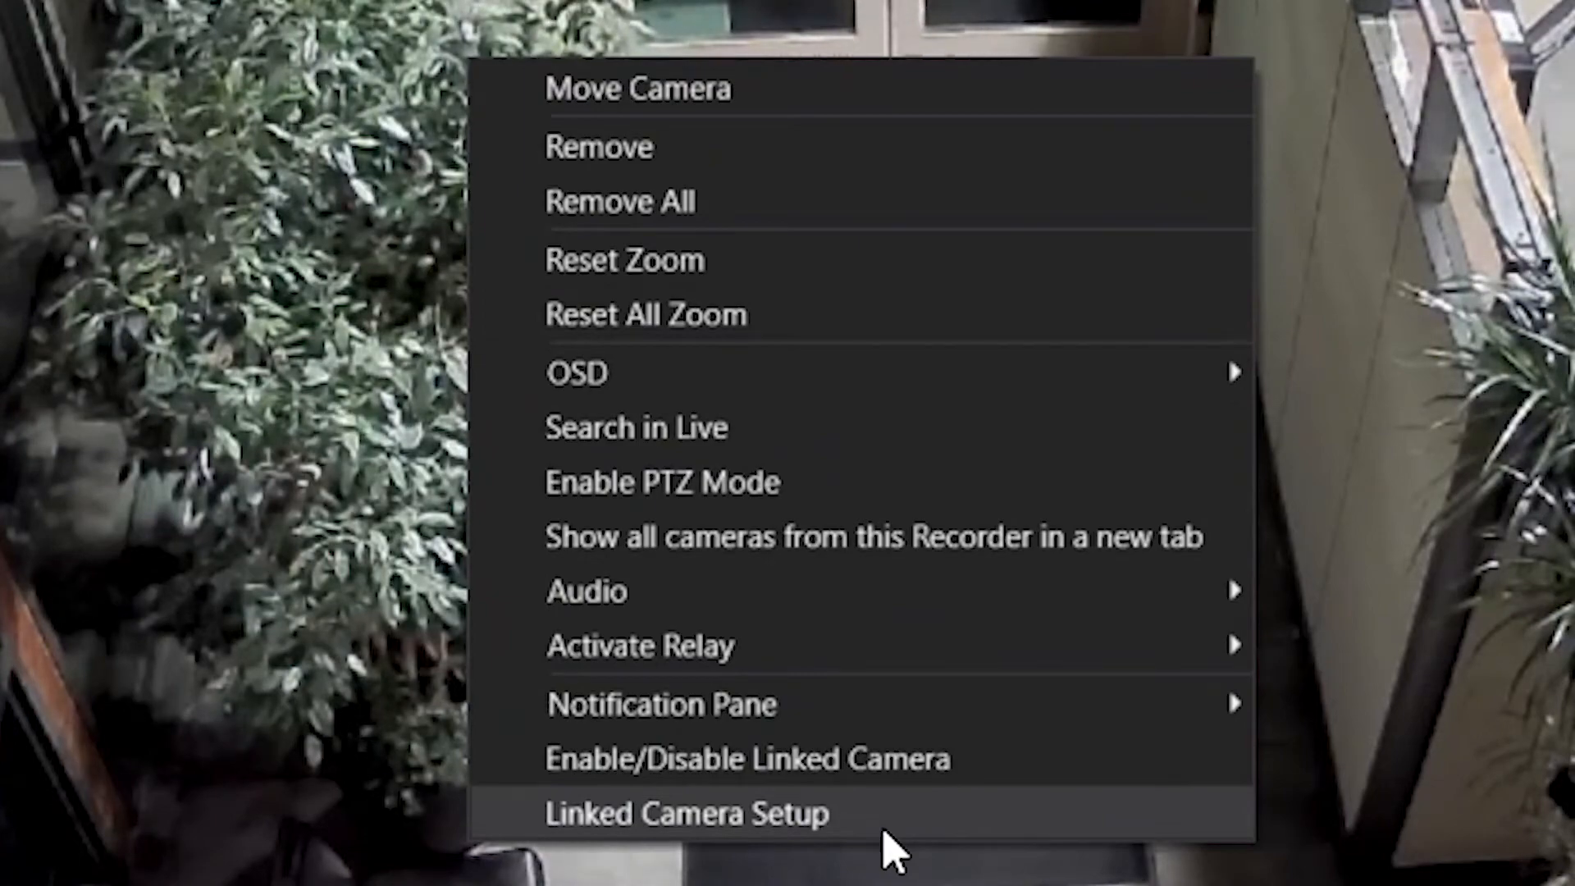
pyautogui.click(884, 830)
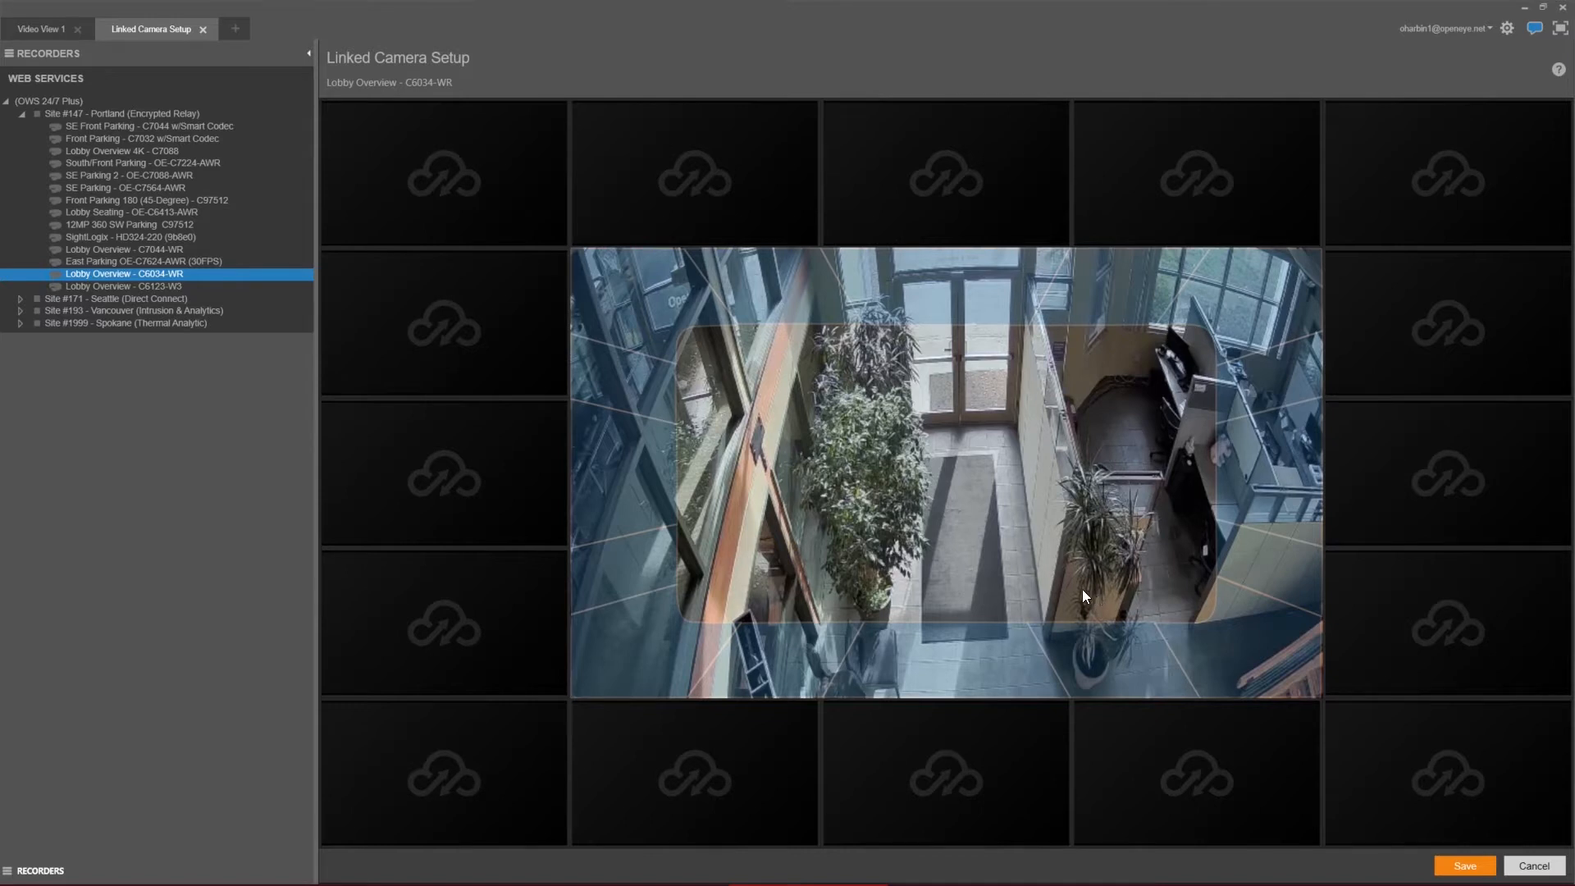
pyautogui.click(203, 30)
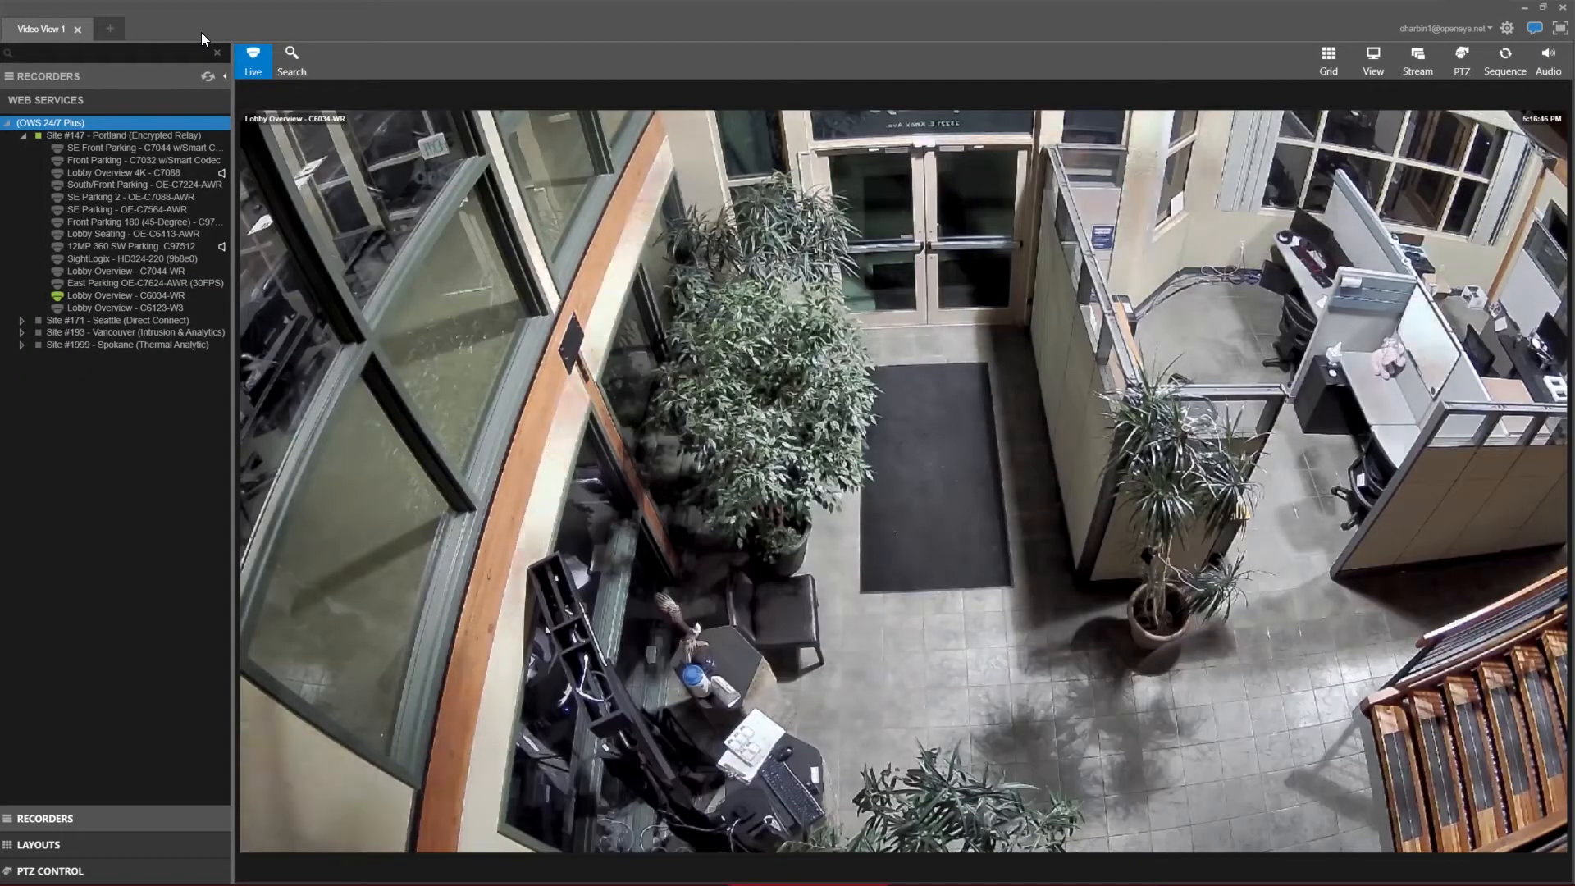
# Open the Linked Camera Setup for the SE Parking - OE-C7564-AWR camera.
pyautogui.click(144, 205)
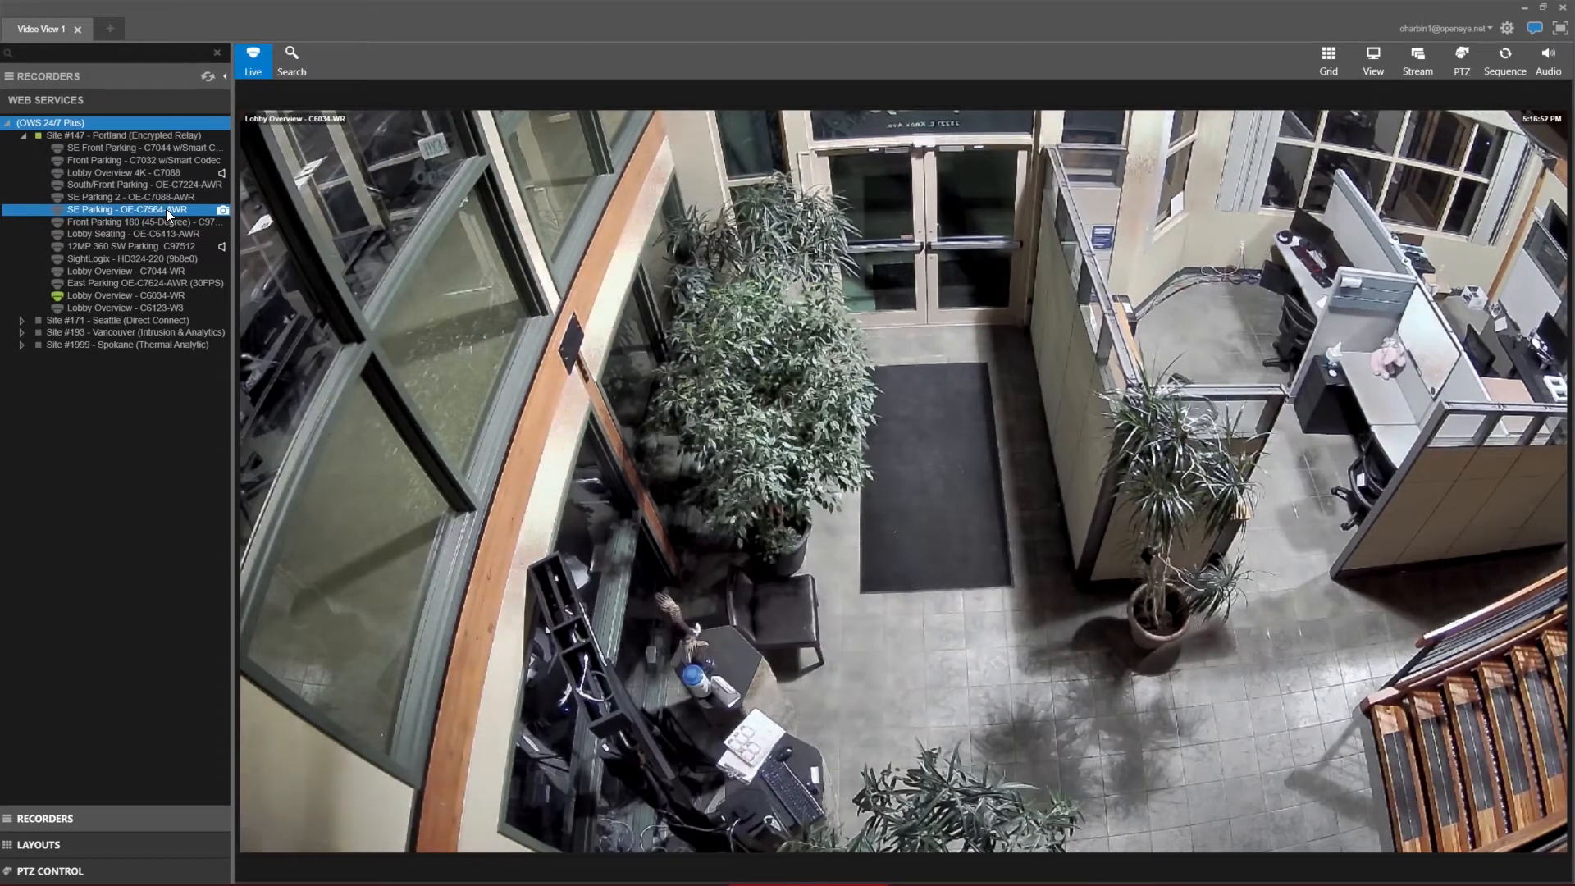
pyautogui.rightClick(166, 208)
pyautogui.click(213, 268)
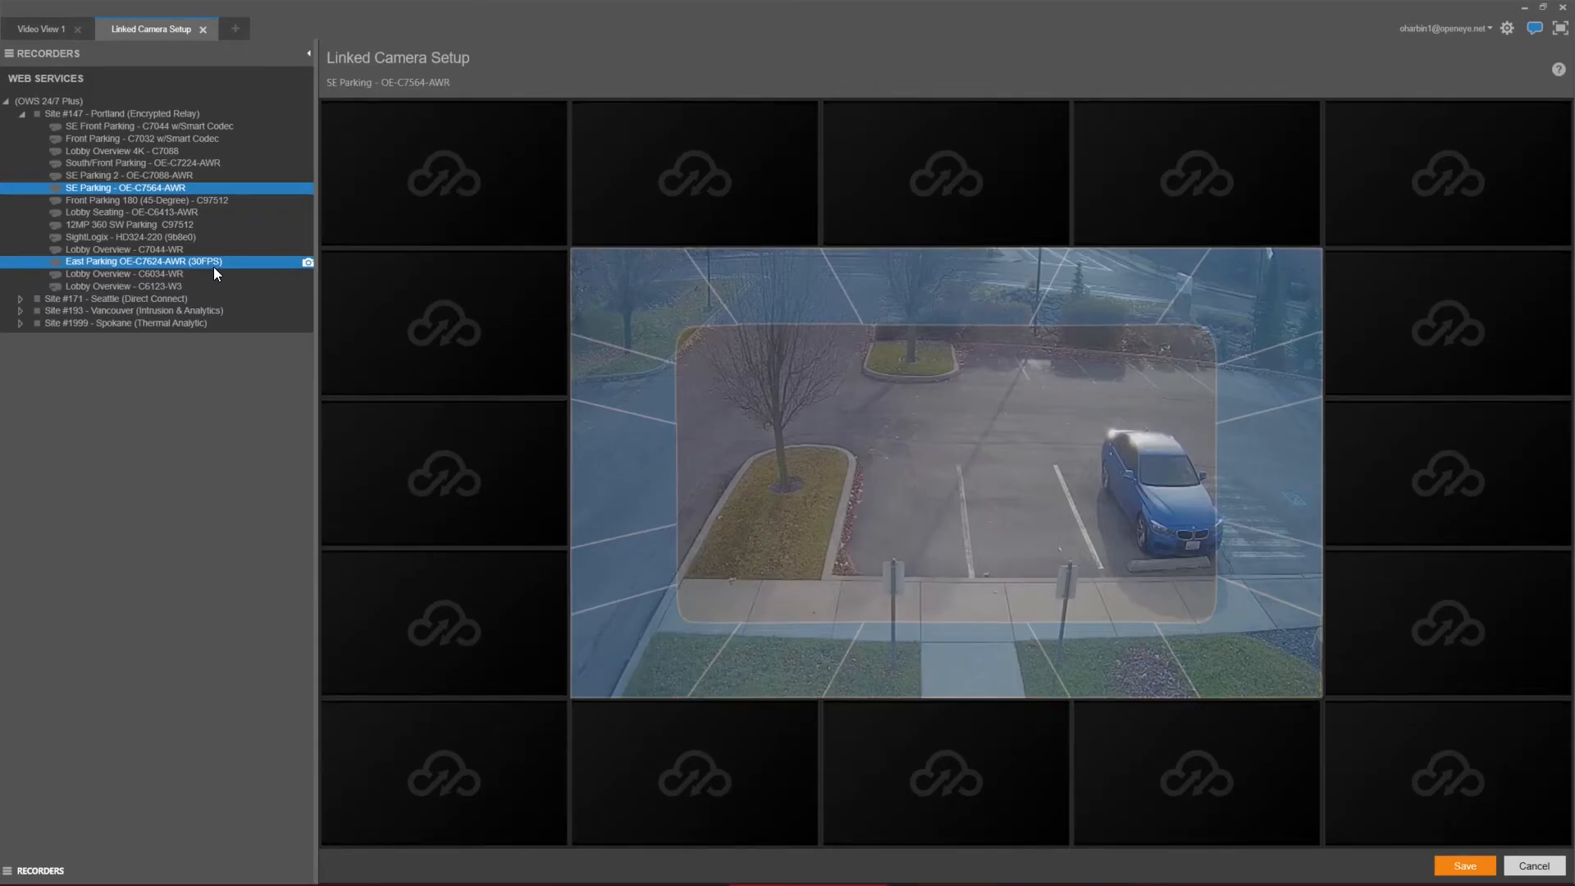
# Link Lobby Overview 4K - C7088, South/Front Parking - OE-C7224-AWR and East Parking OE-C7624-AWR (30FPS) to the image's upper-left, top-centre and upper-right zones.
pyautogui.moveTo(213, 267); pyautogui.dragTo(1467, 356)
pyautogui.moveTo(1458, 206); pyautogui.dragTo(794, 164)
pyautogui.moveTo(617, 154); pyautogui.dragTo(494, 161)
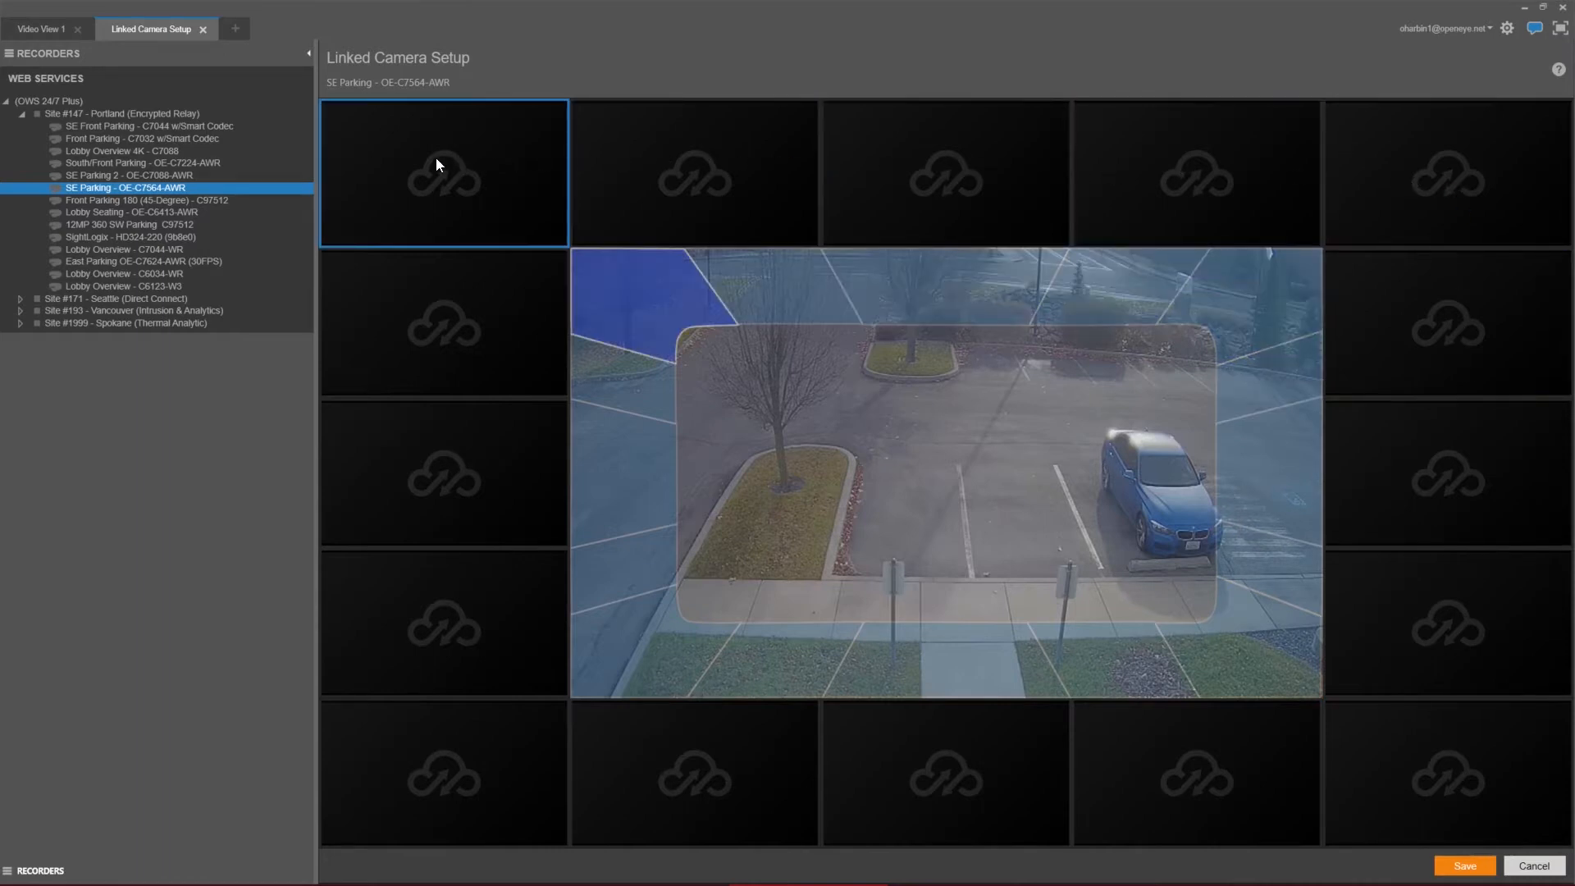
pyautogui.moveTo(123, 151); pyautogui.dragTo(372, 180)
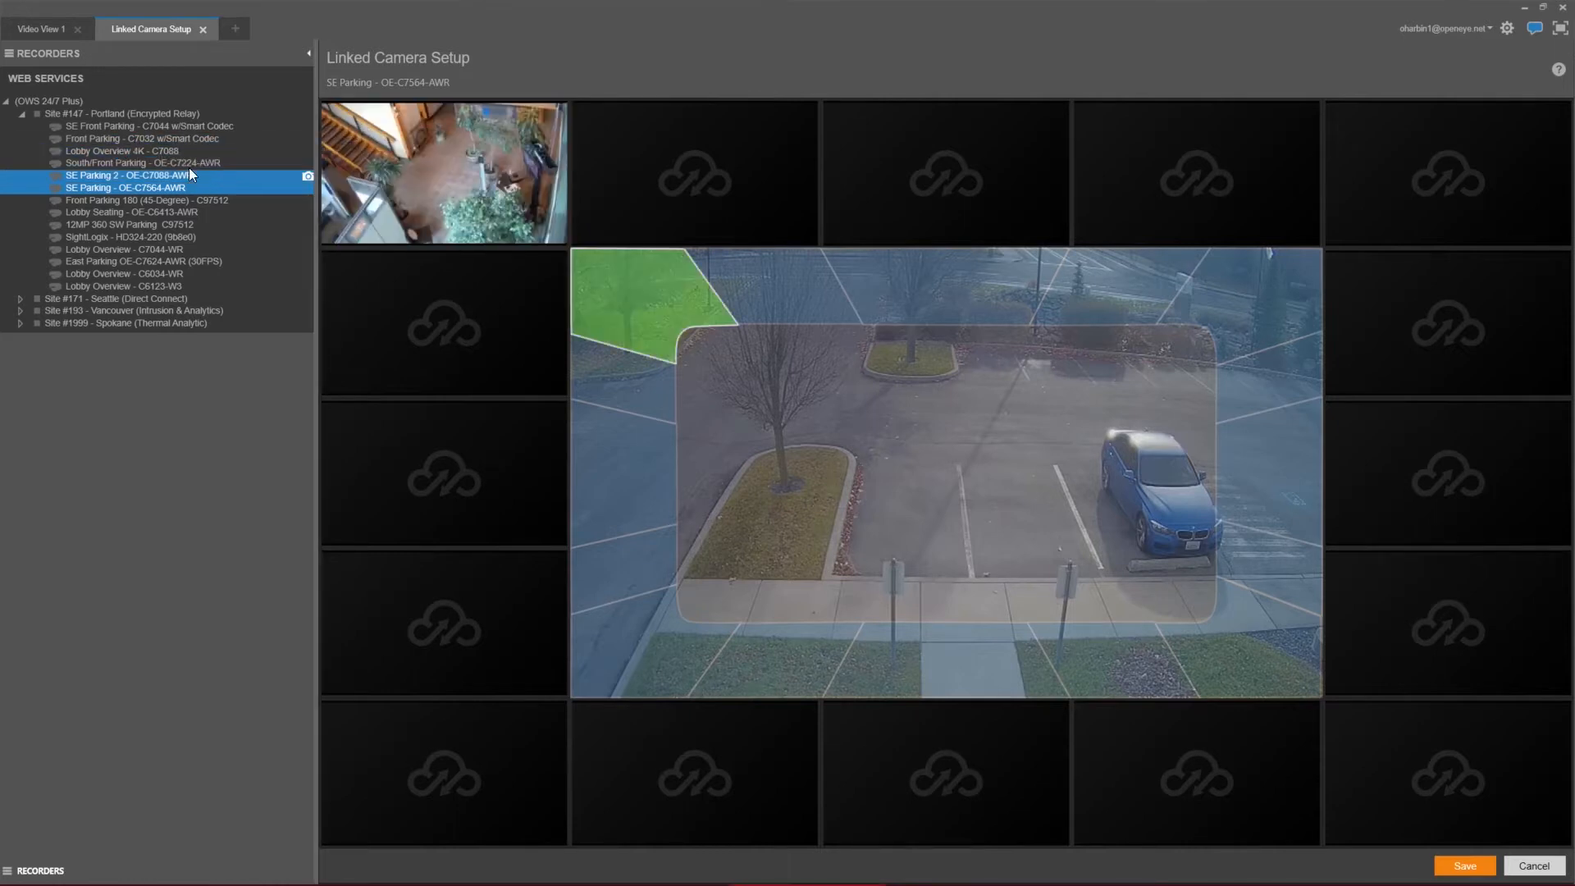
pyautogui.moveTo(161, 163); pyautogui.dragTo(895, 188)
pyautogui.moveTo(158, 260); pyautogui.dragTo(1433, 200)
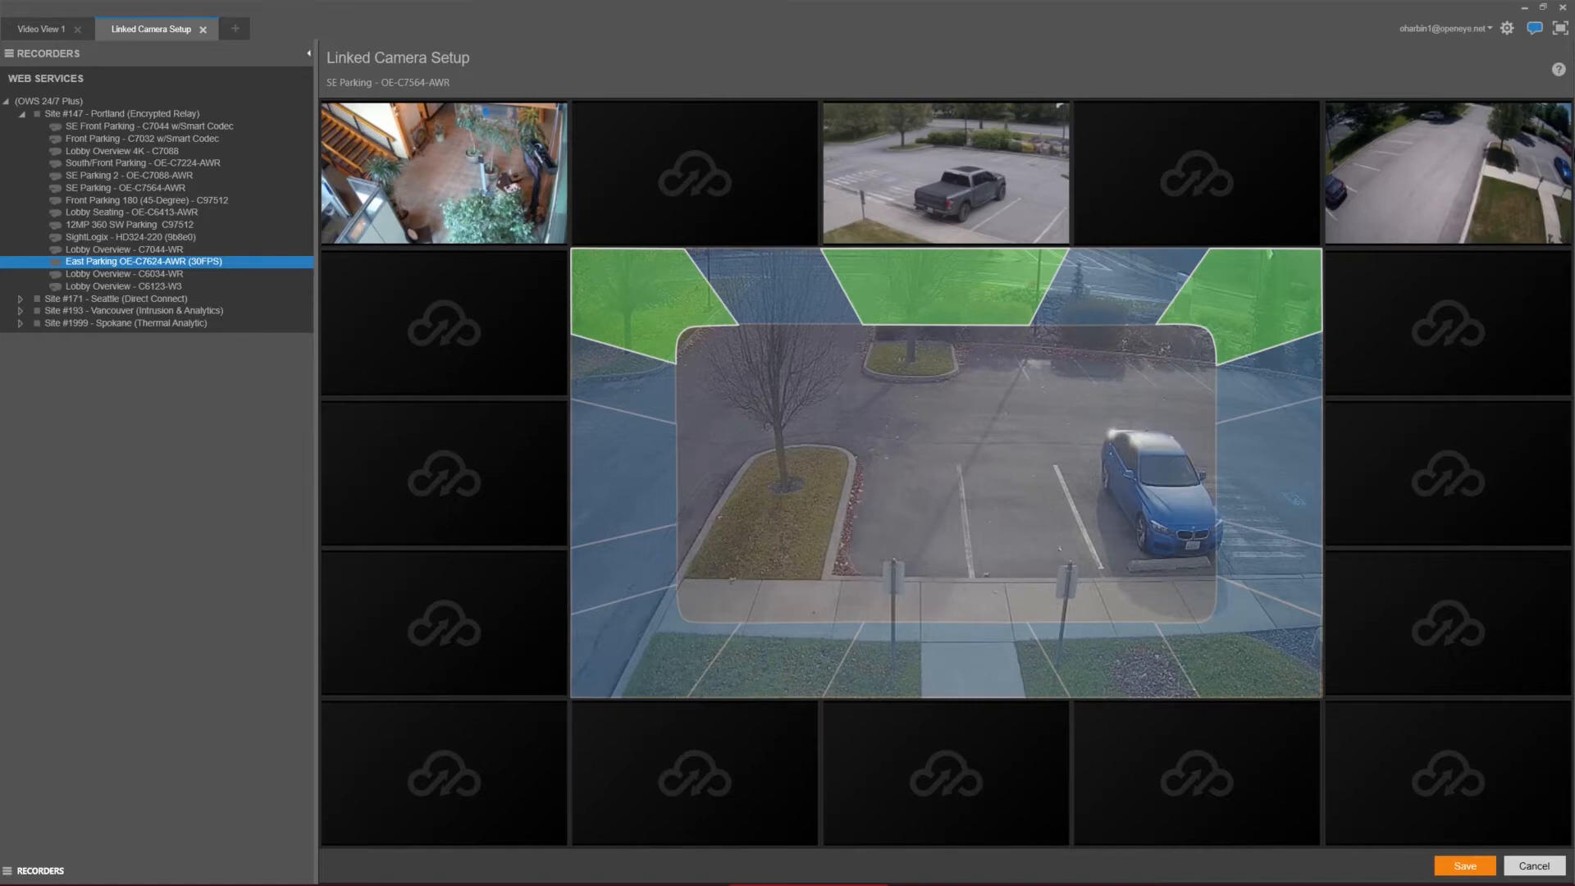
# Preview the snapshots of the Portland cameras from Lobby Overview 4K - C7088 down to 12MP 360 SW Parking C97512.
pyautogui.click(303, 155)
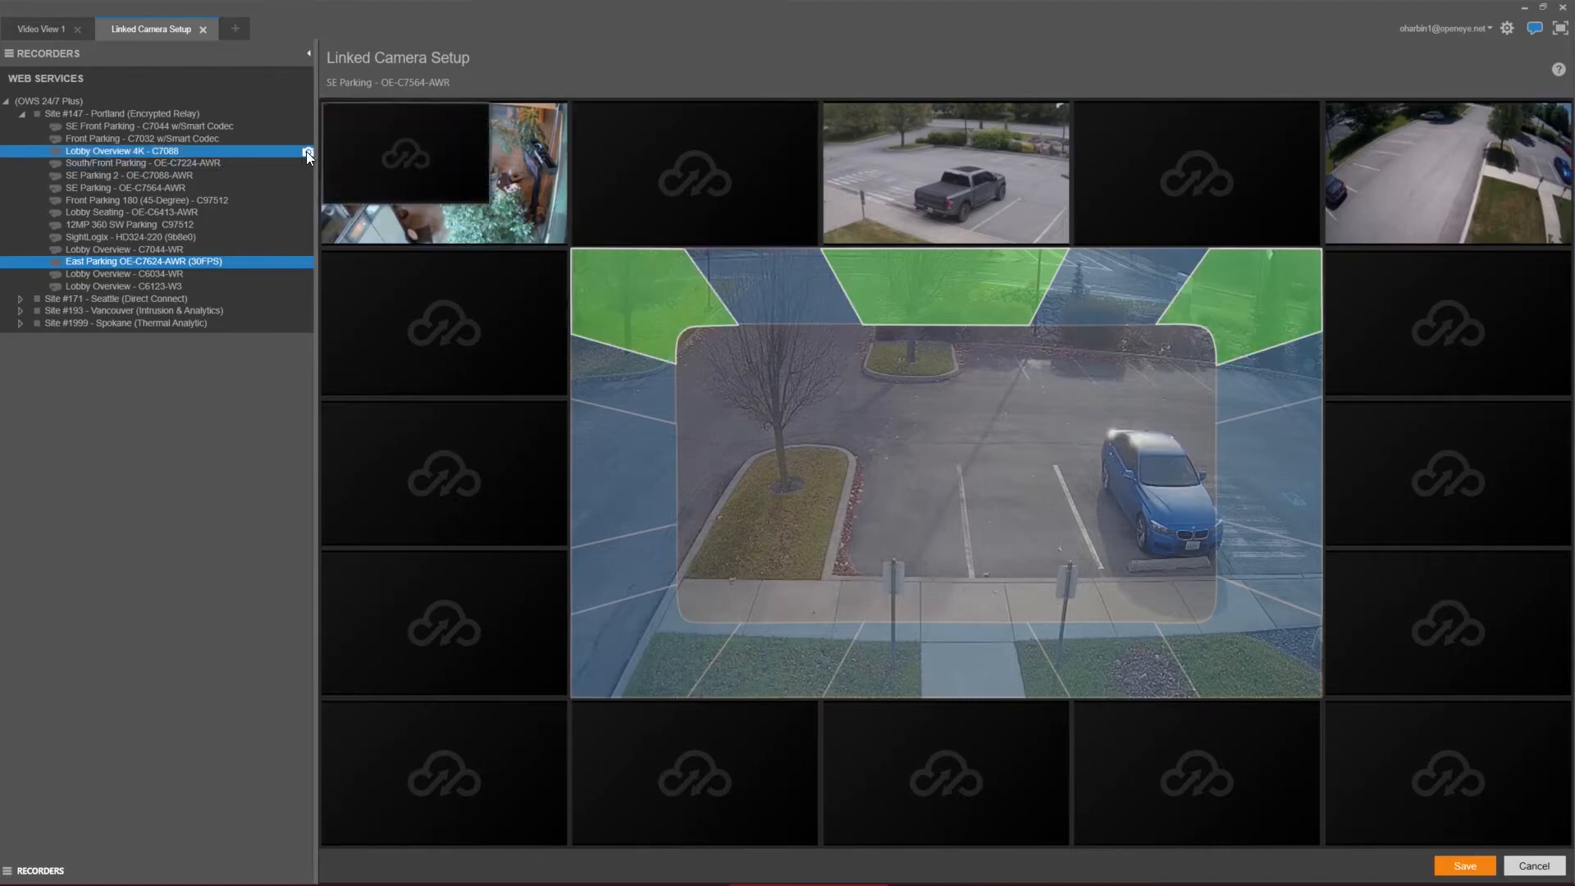
pyautogui.click(308, 161)
pyautogui.click(308, 176)
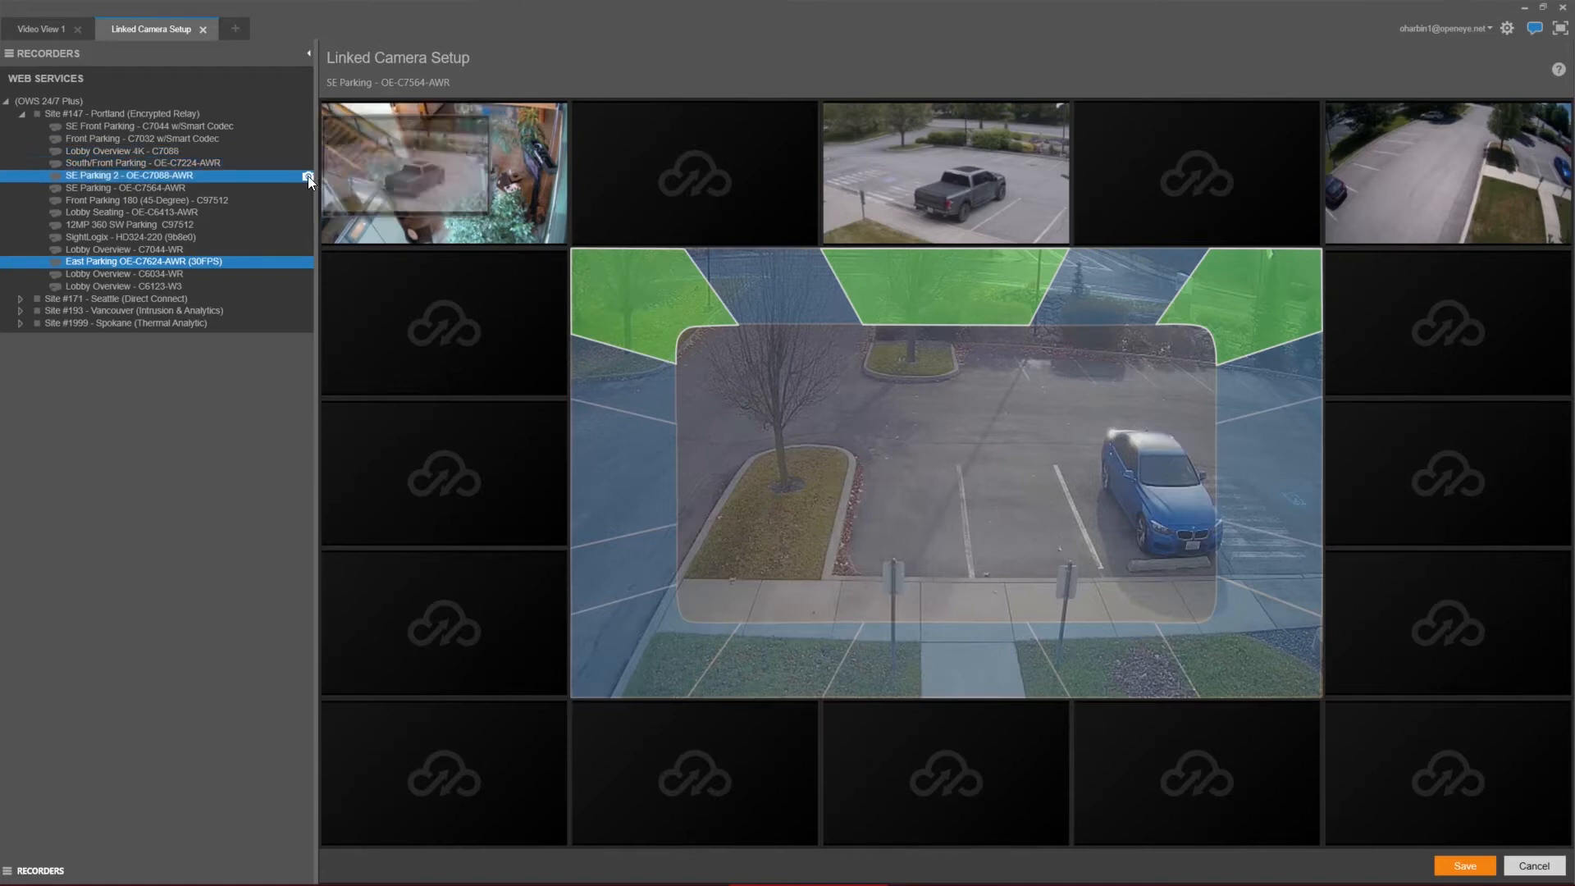
pyautogui.click(307, 187)
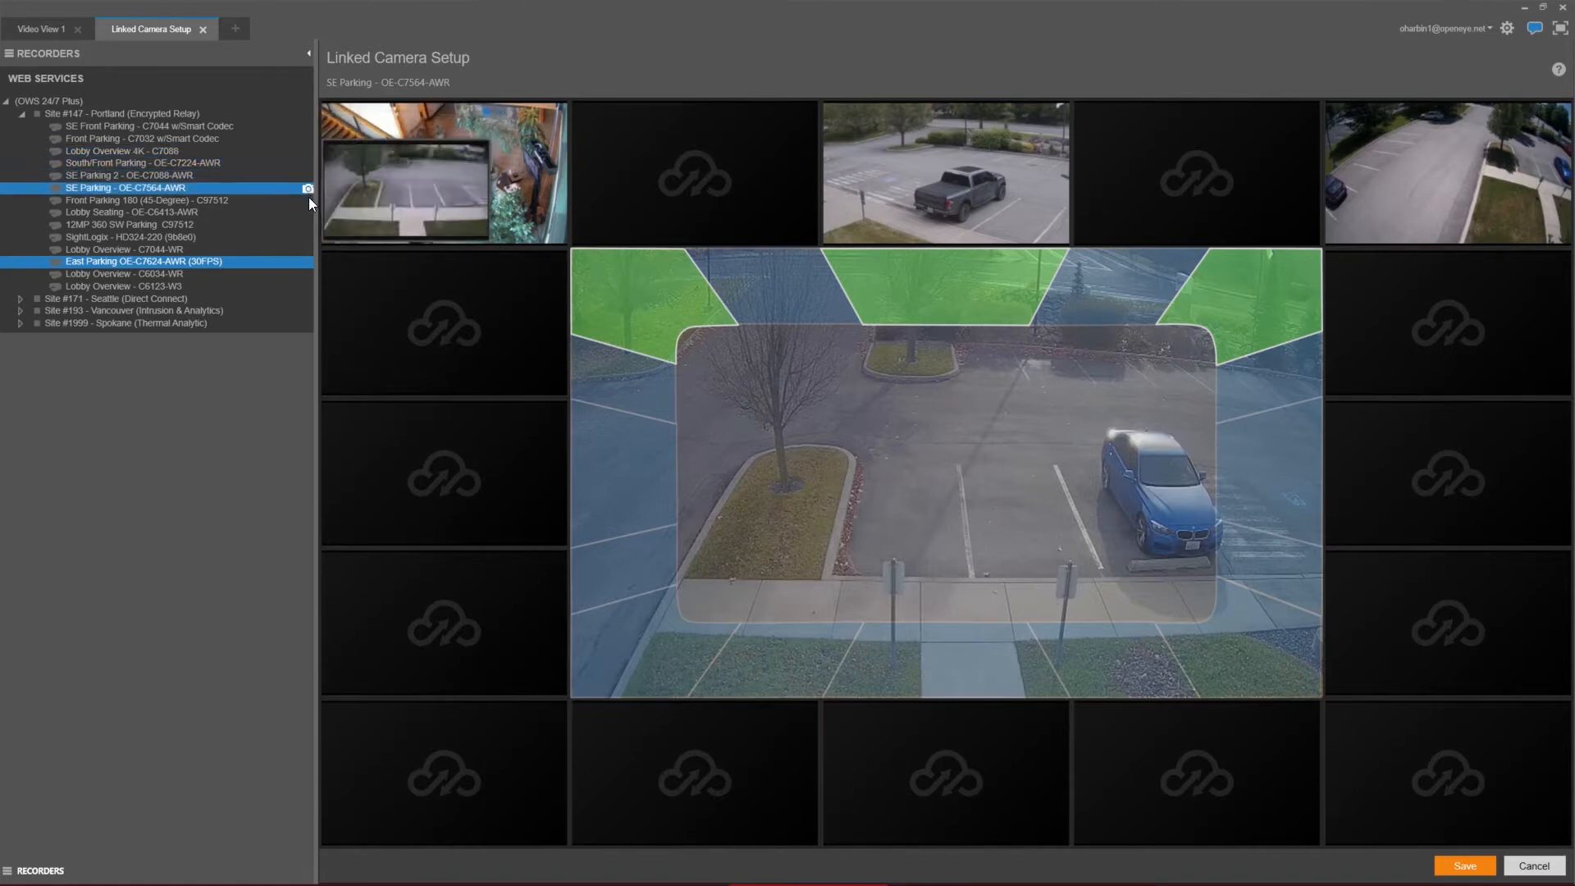
pyautogui.click(308, 200)
pyautogui.click(309, 213)
pyautogui.click(310, 224)
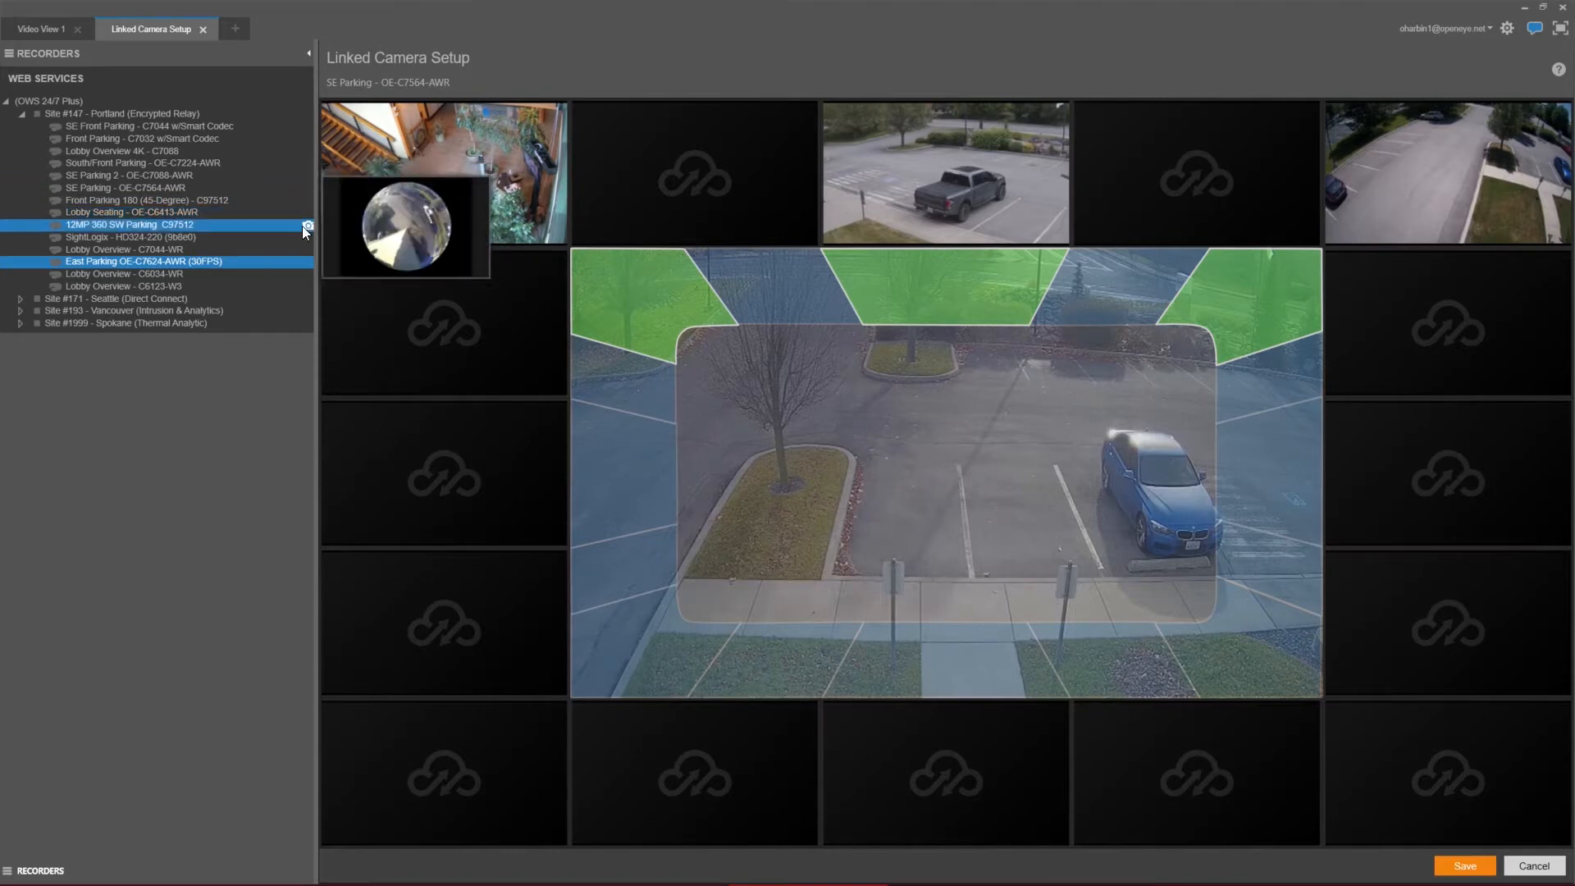
# Replace the upper-left zone's camera with SE Parking 2 - OE-C7088-AWR and remove the top-centre link, cancelling the changes.
pyautogui.moveTo(129, 177); pyautogui.dragTo(412, 169)
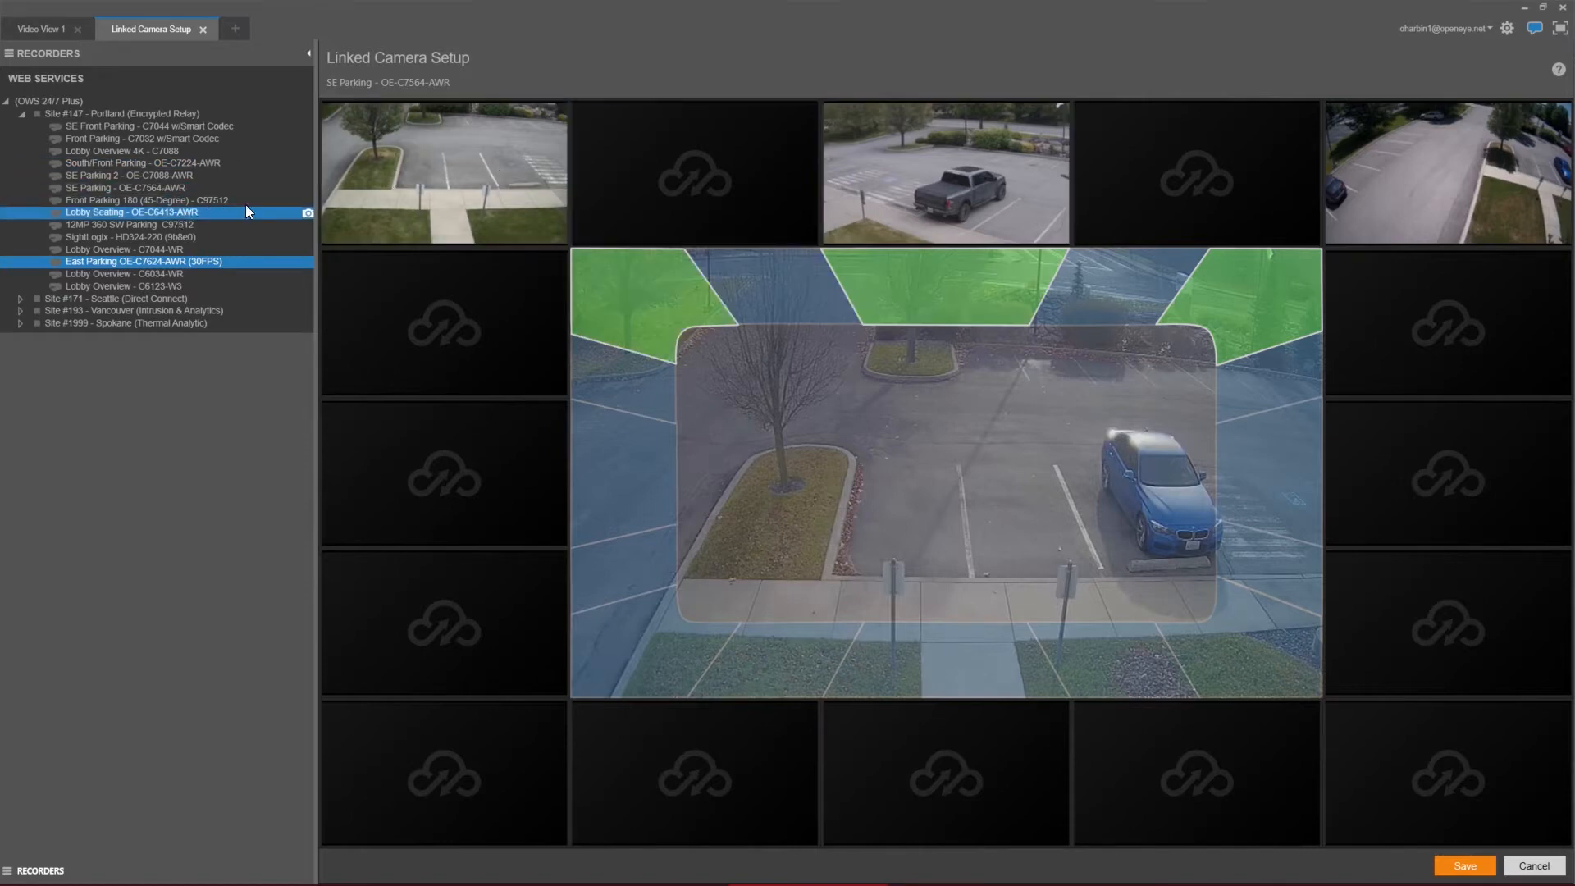
pyautogui.rightClick(936, 160)
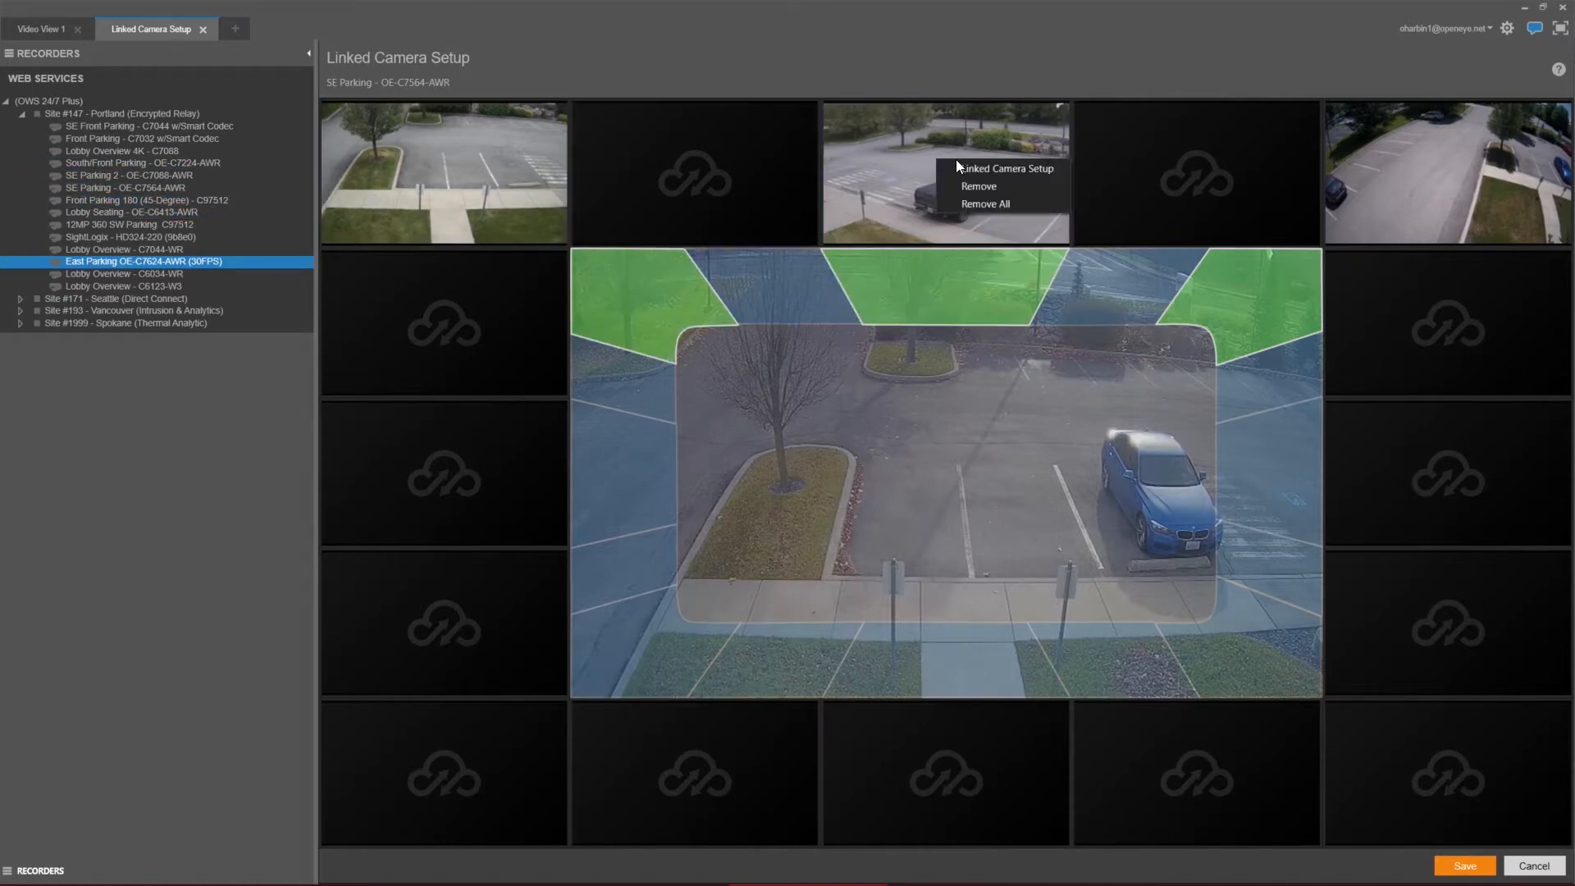
pyautogui.click(1053, 191)
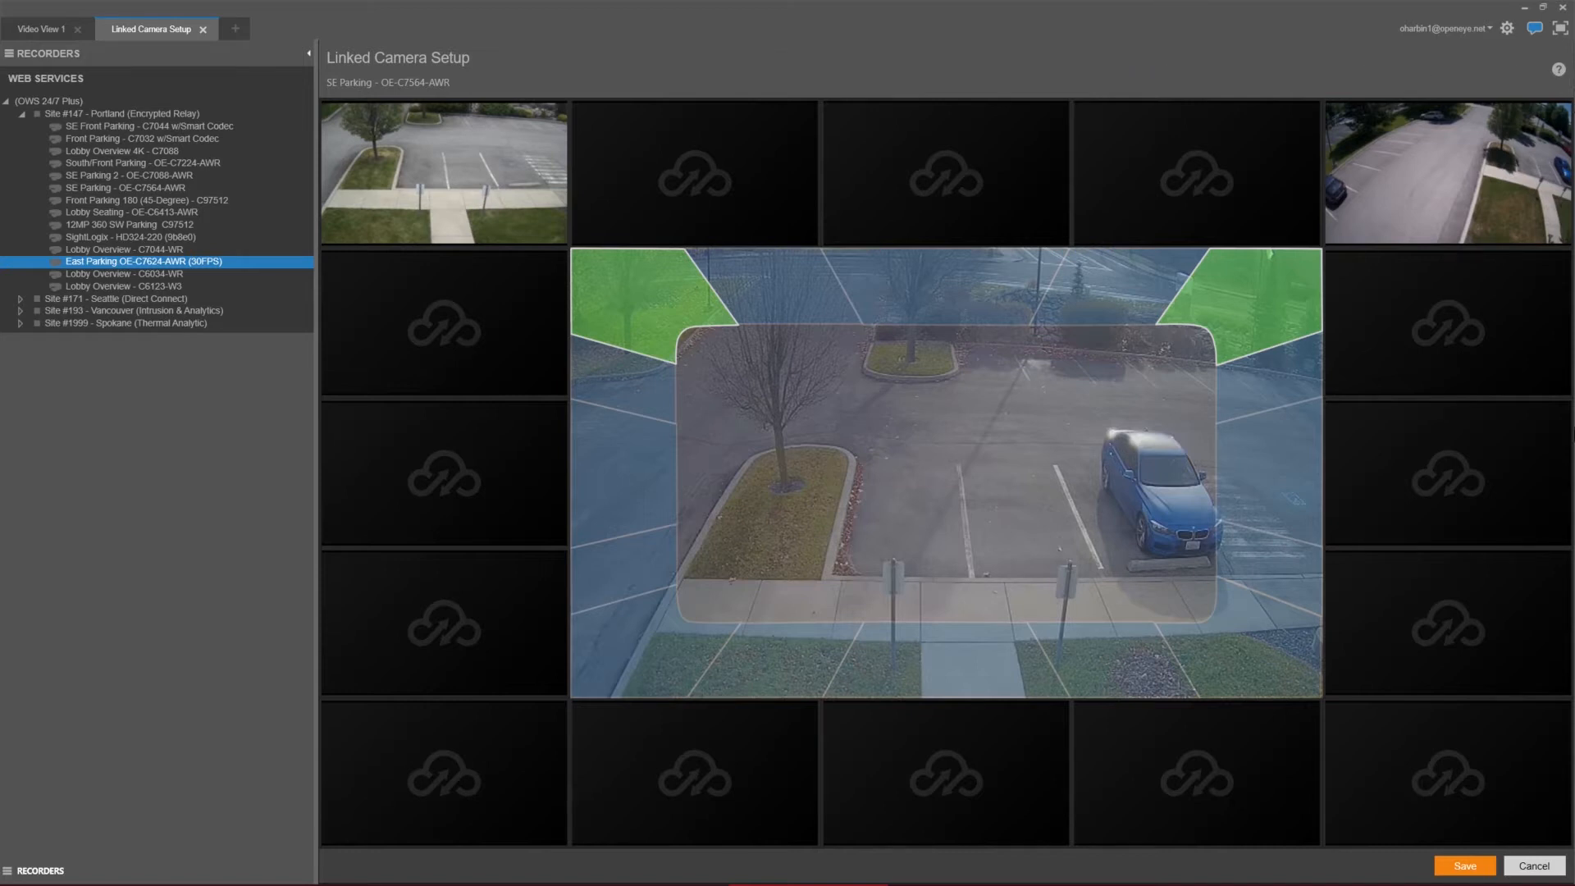
pyautogui.click(1547, 868)
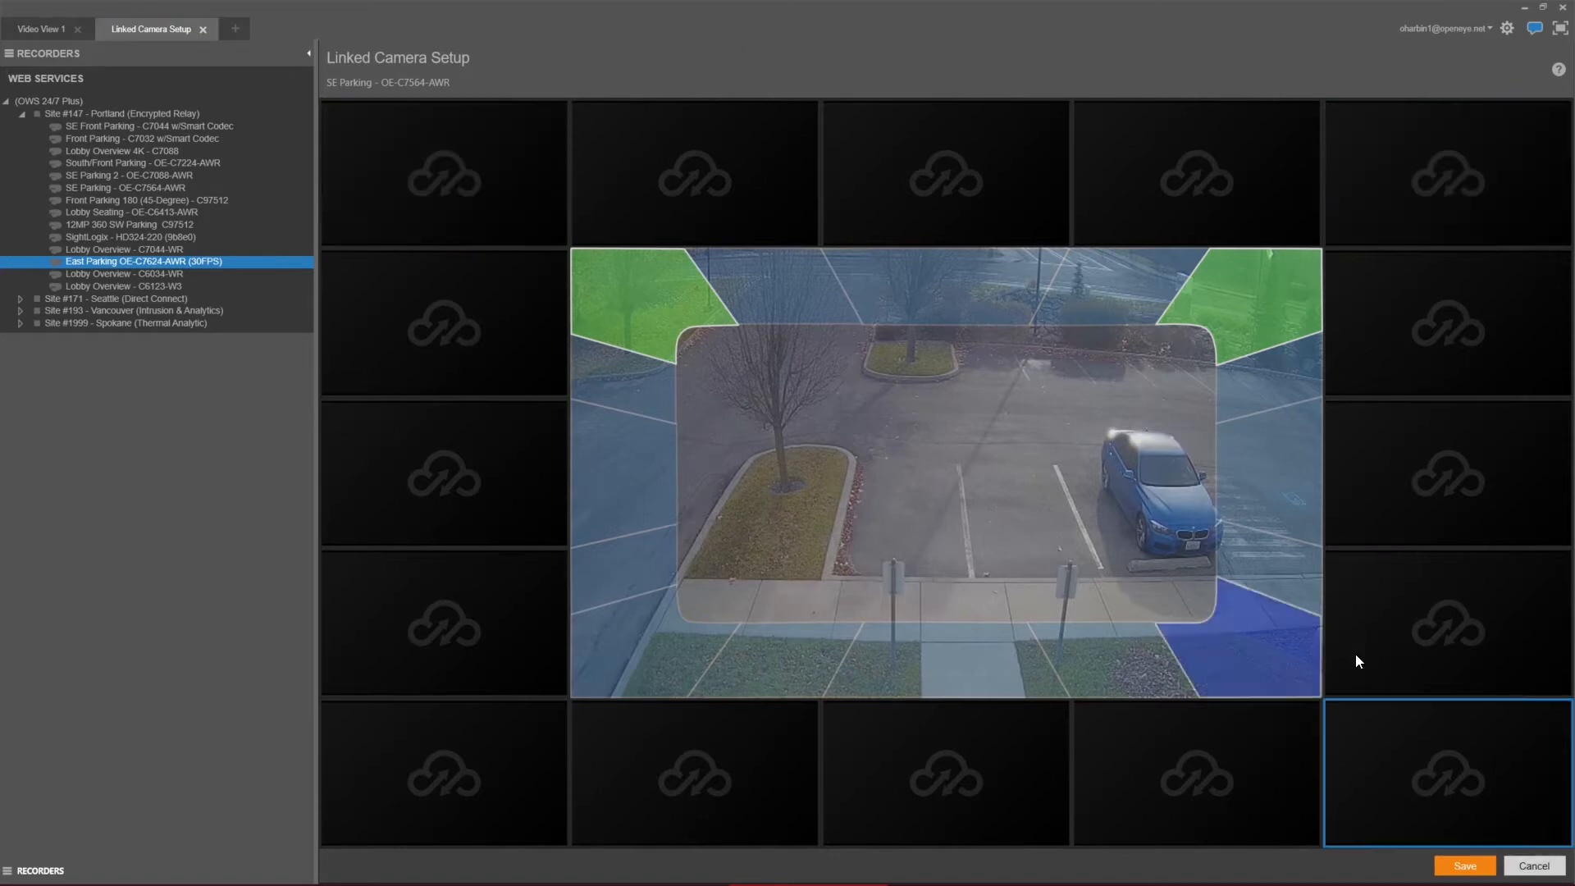
# Link Lobby Overview - C6123-W3 to the upper-left zone and SightLogix - HD324-220 (9b6e0) to the top-centre zone, and save the setup.
pyautogui.click(386, 144)
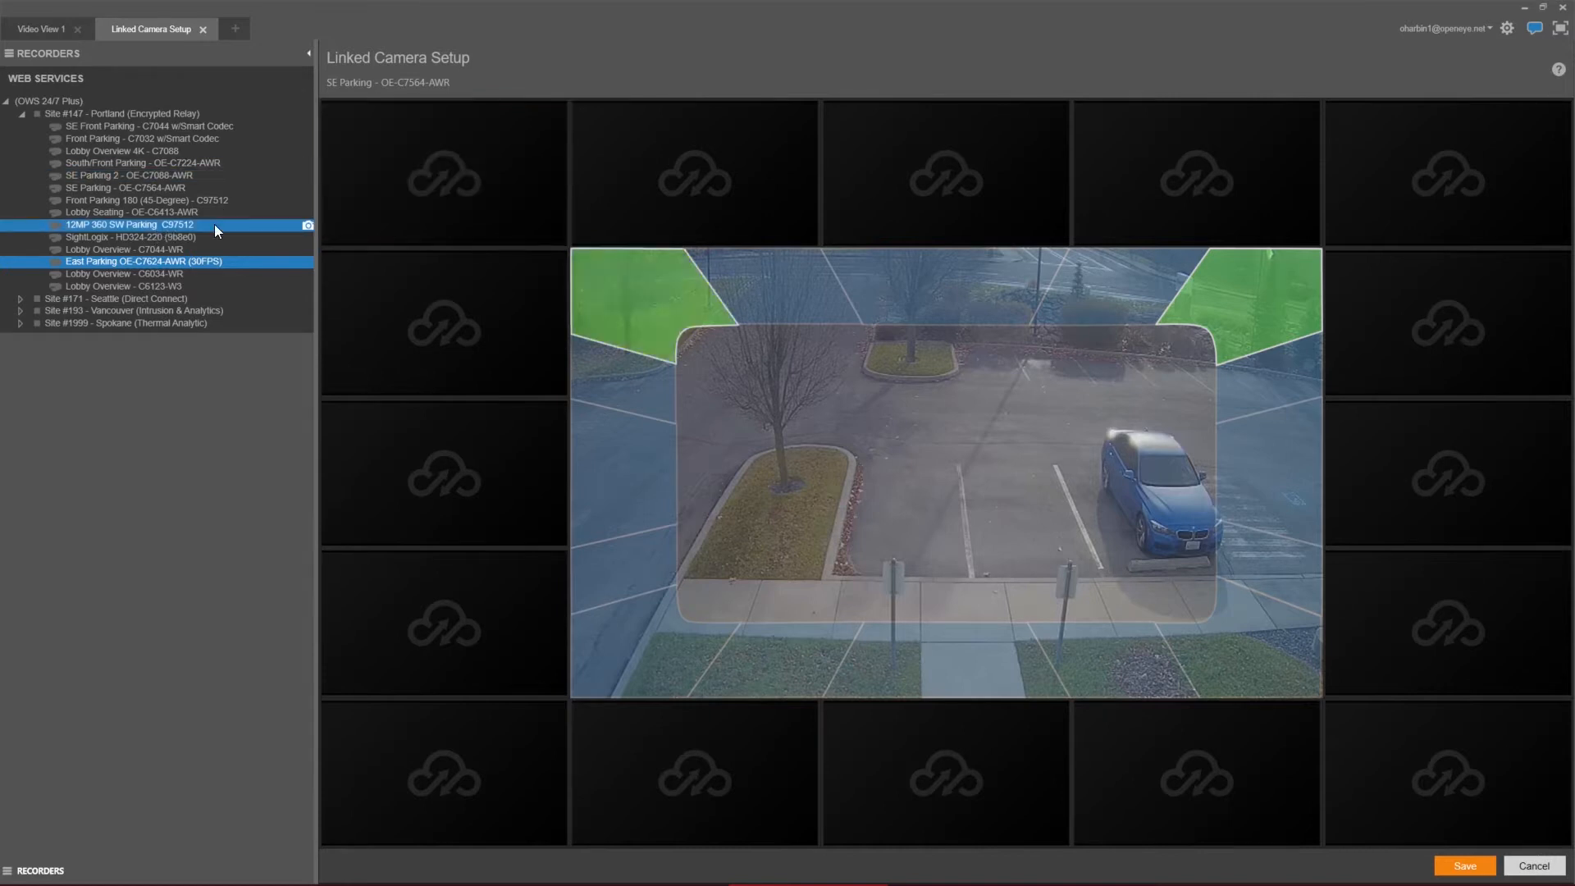
pyautogui.click(376, 210)
pyautogui.click(155, 287)
pyautogui.moveTo(155, 287); pyautogui.dragTo(460, 189)
pyautogui.moveTo(198, 234); pyautogui.dragTo(858, 169)
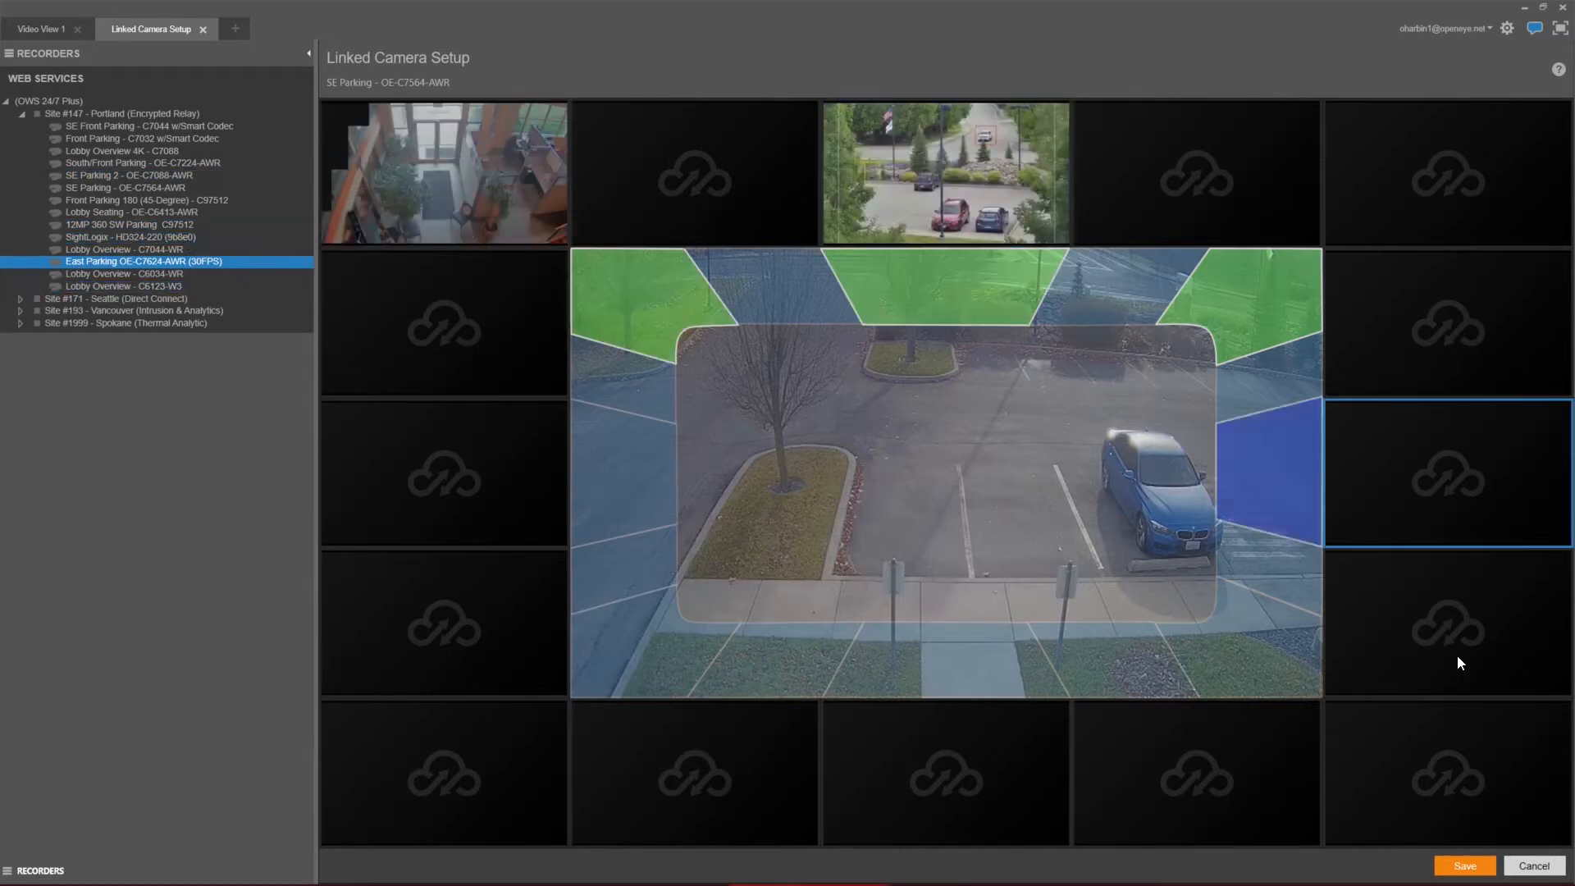
pyautogui.click(1465, 866)
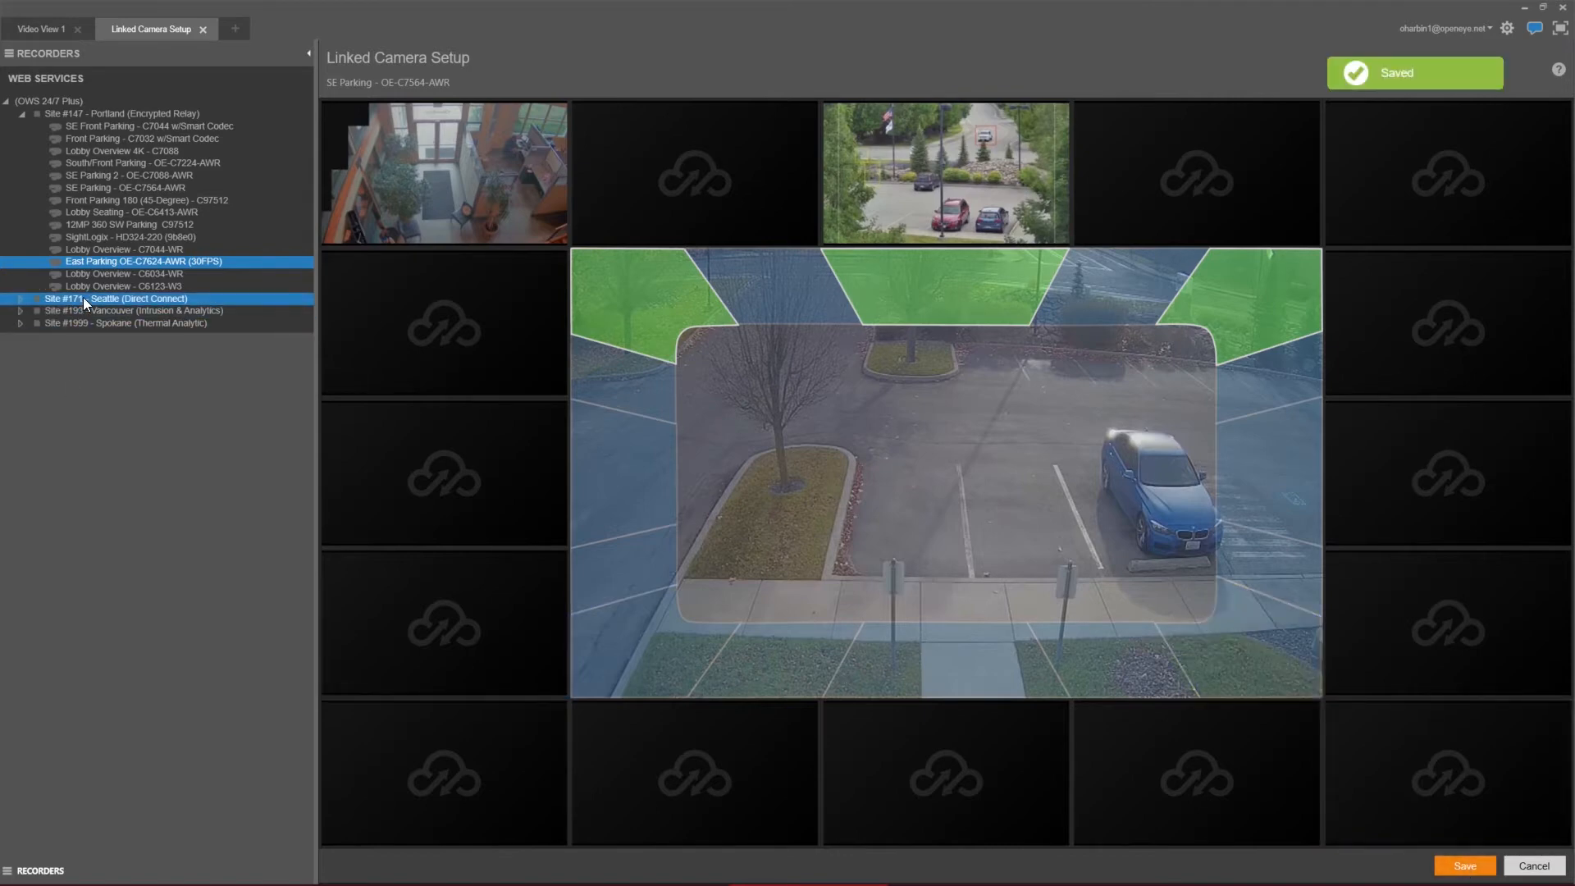
# Try linking Lobby Overview - C6034-WR to the image's upper-right zone and cancel the change.
pyautogui.moveTo(110, 274); pyautogui.dragTo(1431, 185)
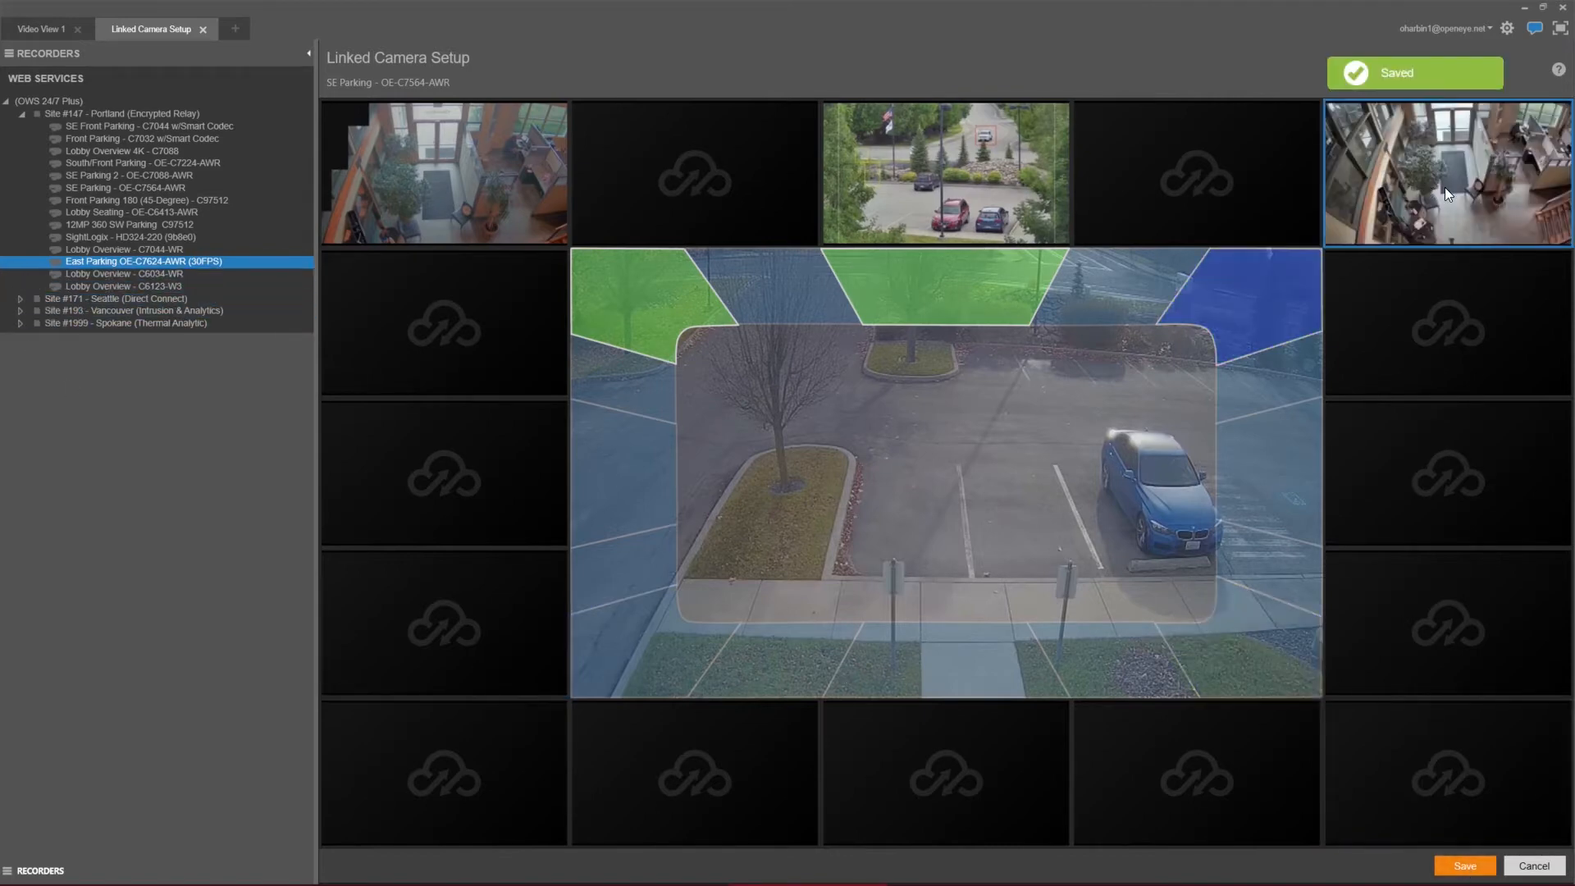
pyautogui.click(1544, 872)
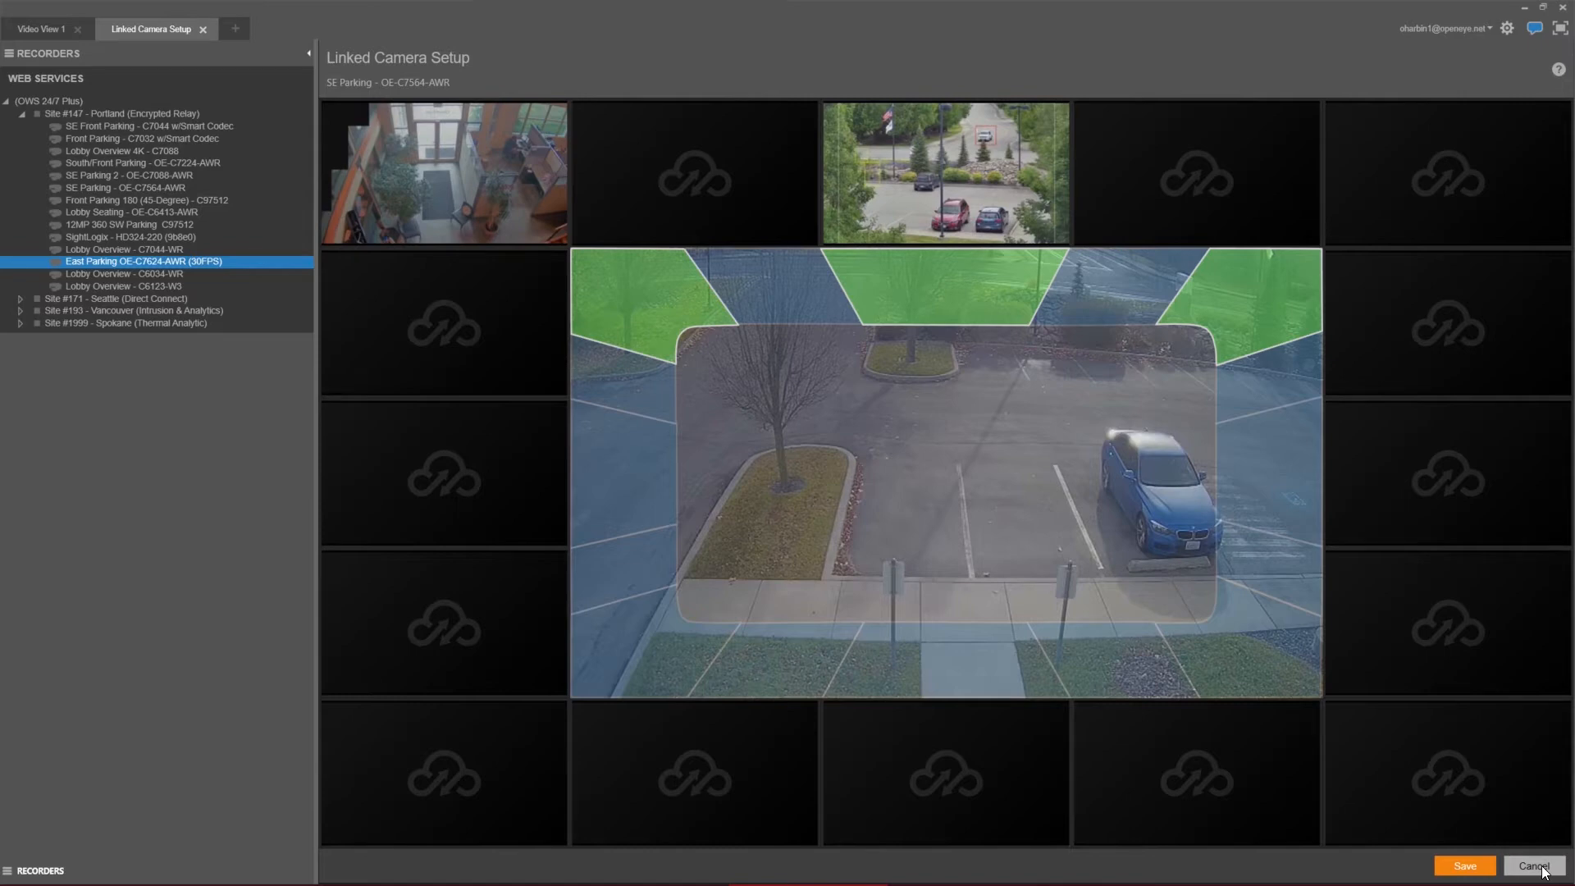
# Replace all linked cameras with South/Front Parking - OE-C7224-AWR on the image's middle-right zone, and save and close the setup.
pyautogui.rightClick(1013, 156)
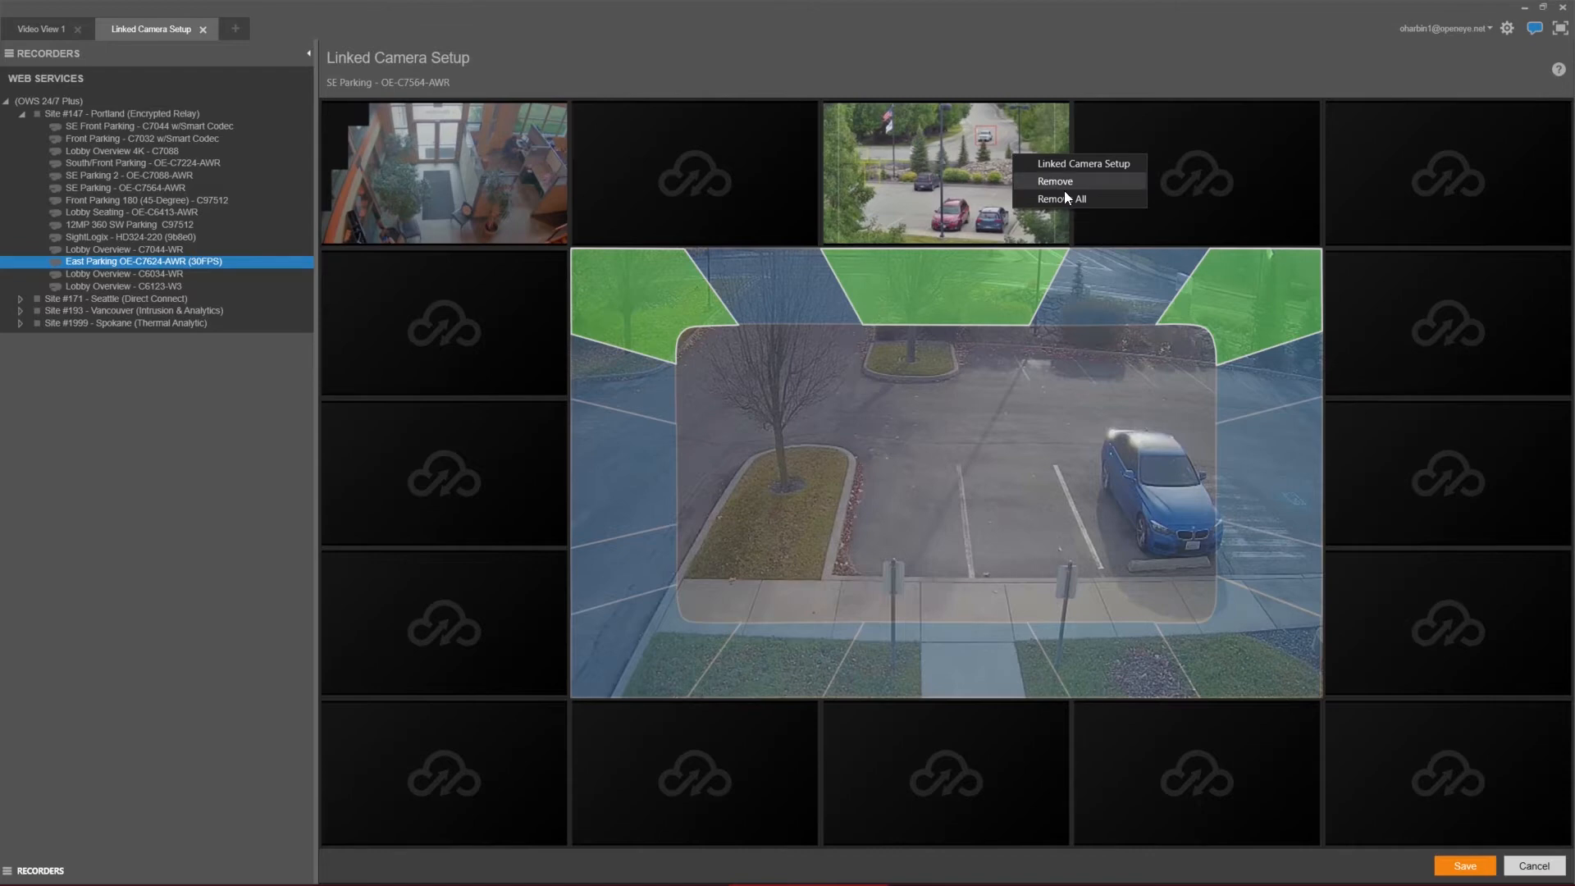
pyautogui.click(1115, 200)
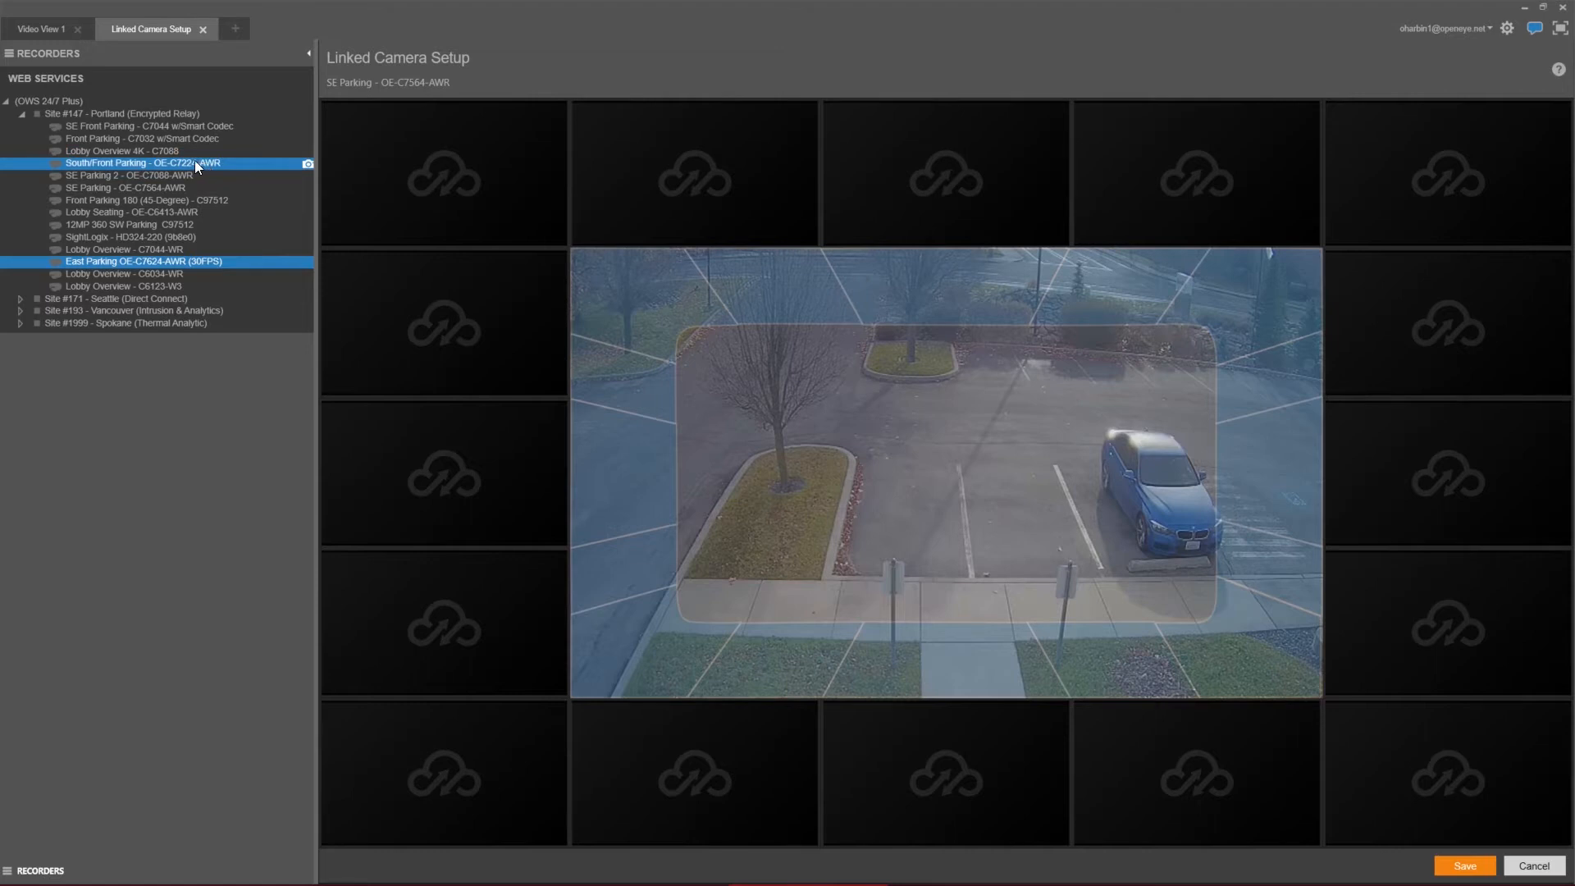
pyautogui.moveTo(196, 164); pyautogui.dragTo(1375, 464)
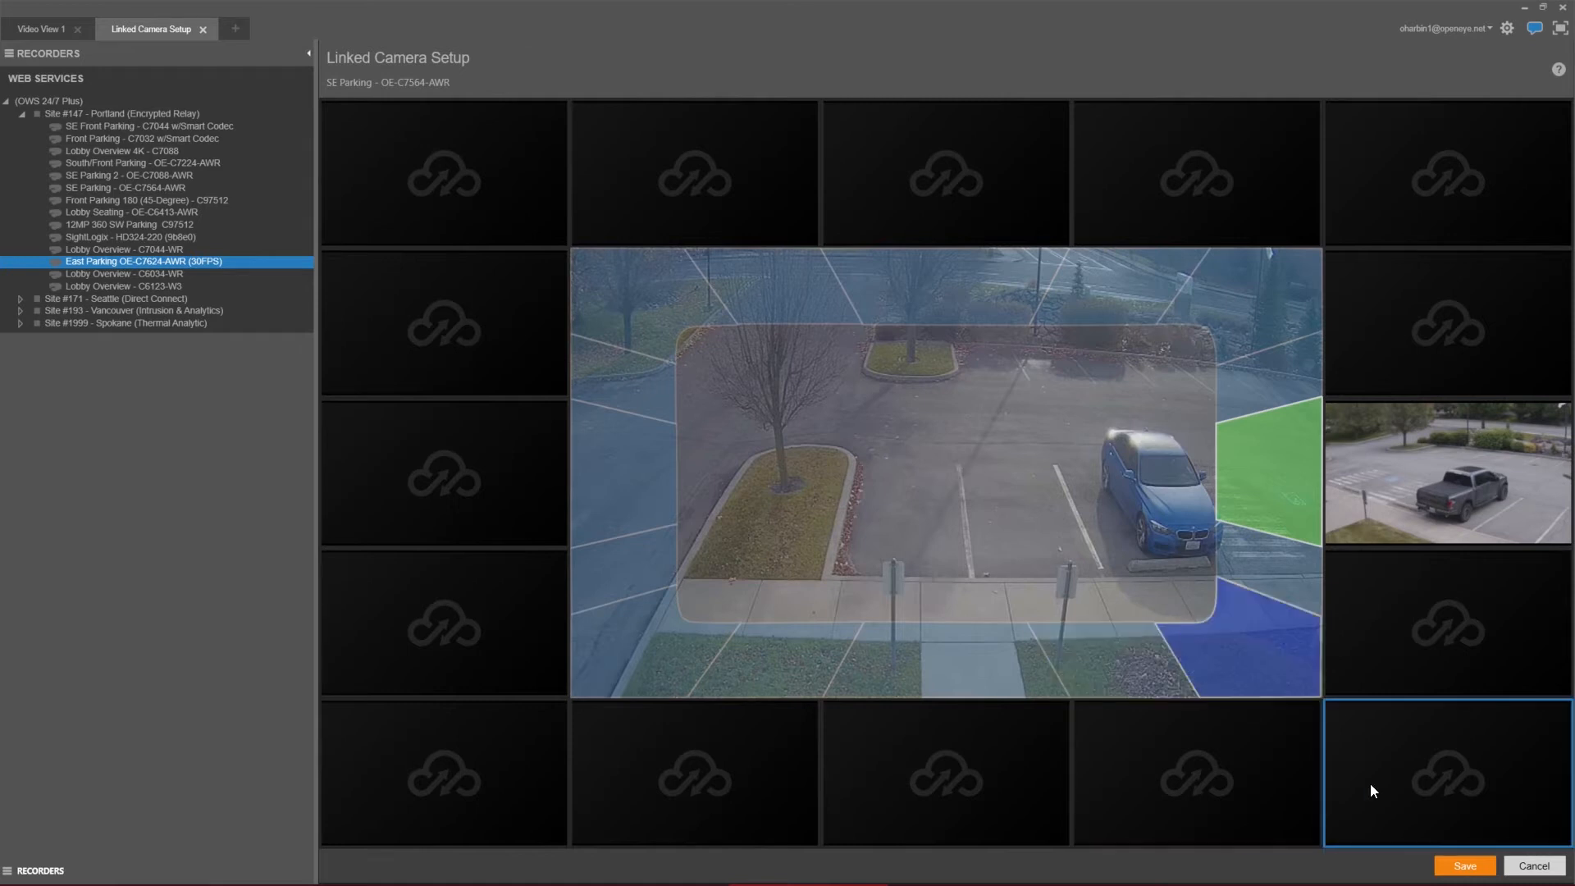
pyautogui.click(1461, 868)
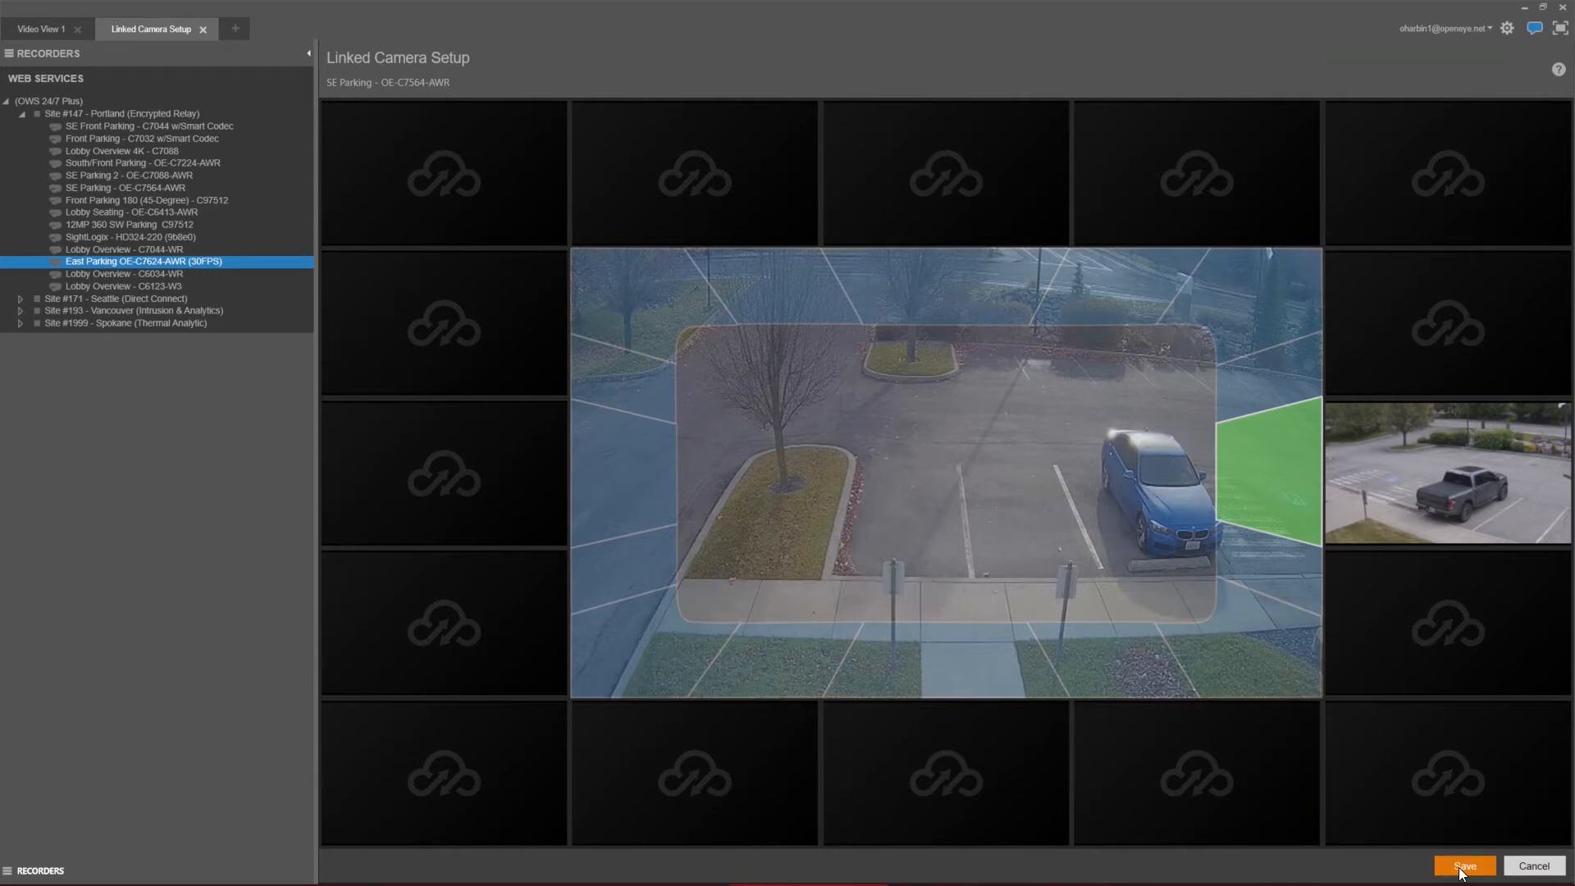
pyautogui.click(202, 31)
# Enable linked cameras on the SE Parking - OE-C7564-AWR live view and switch to South/Front Parking - OE-C7224-AWR through its linked zone.
pyautogui.click(163, 210)
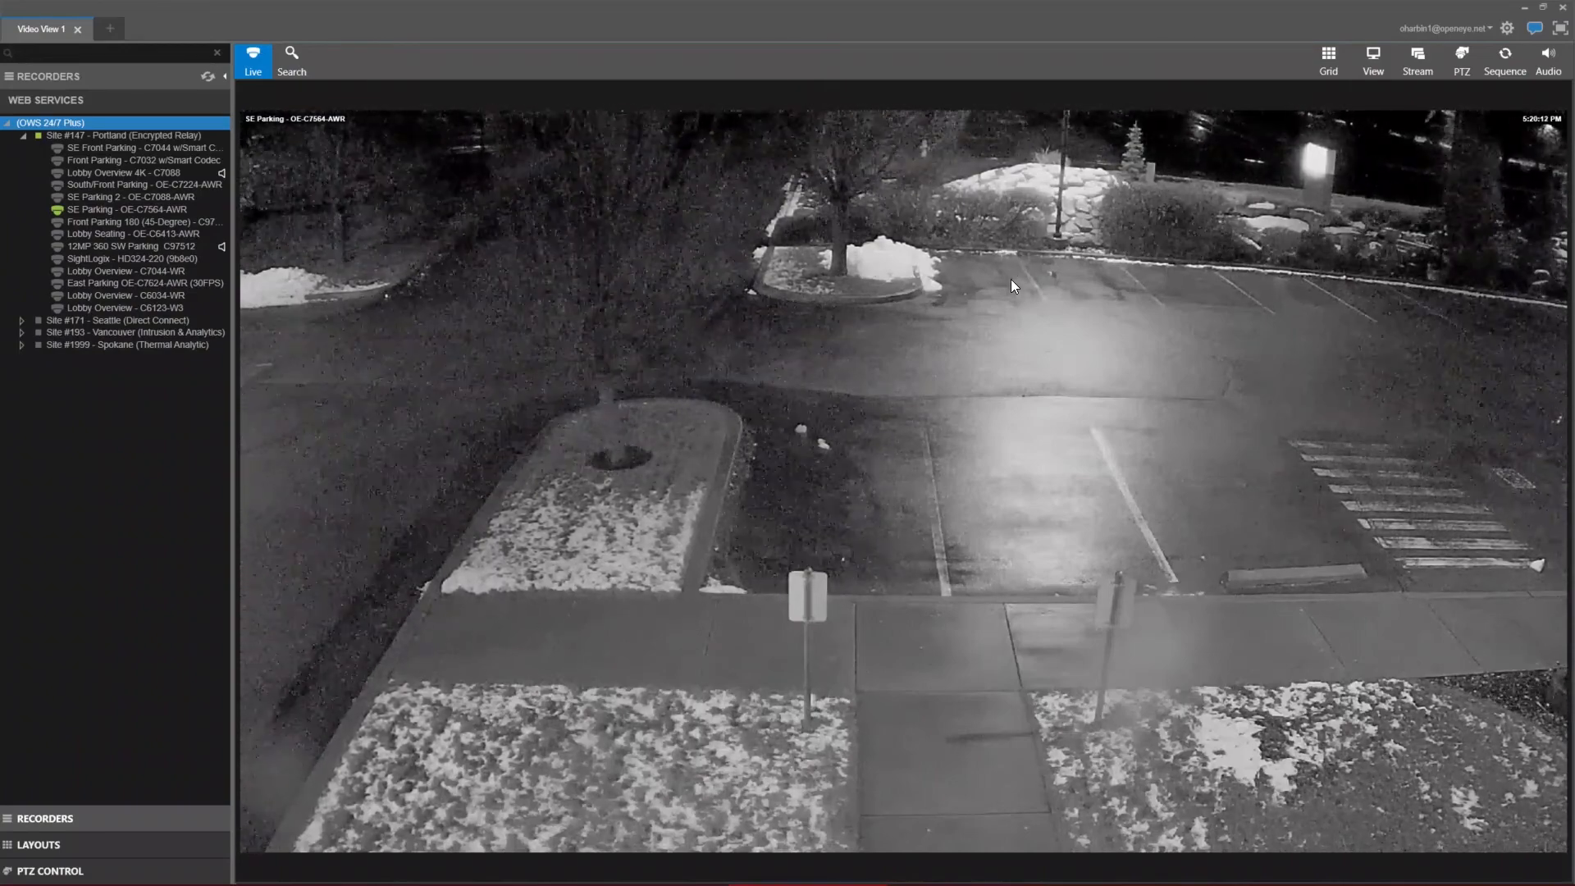
pyautogui.rightClick(1012, 234)
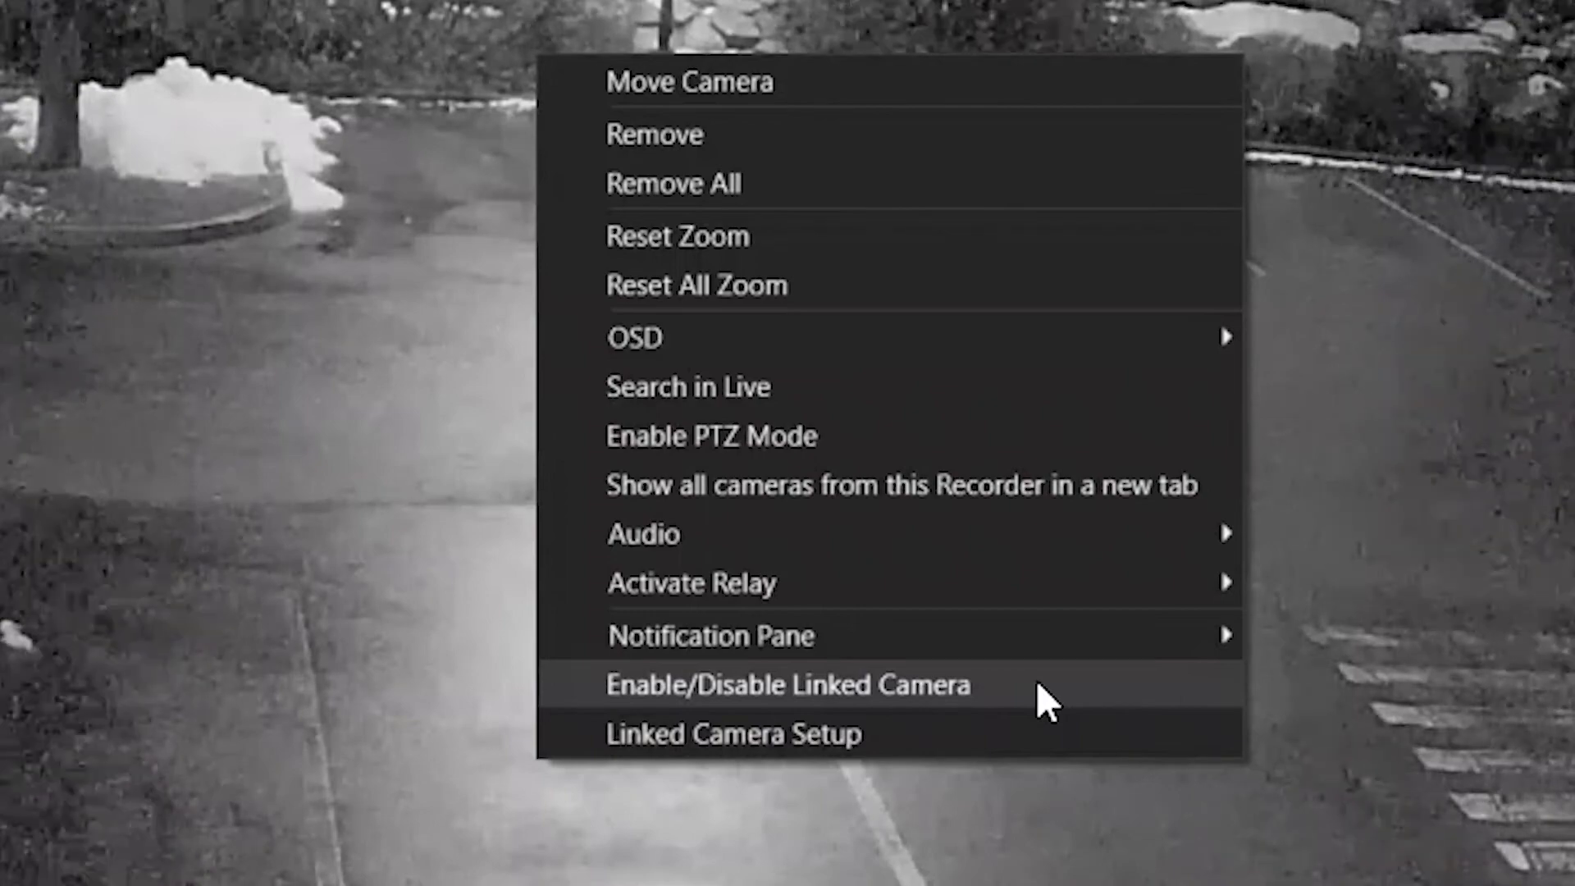
pyautogui.click(1036, 684)
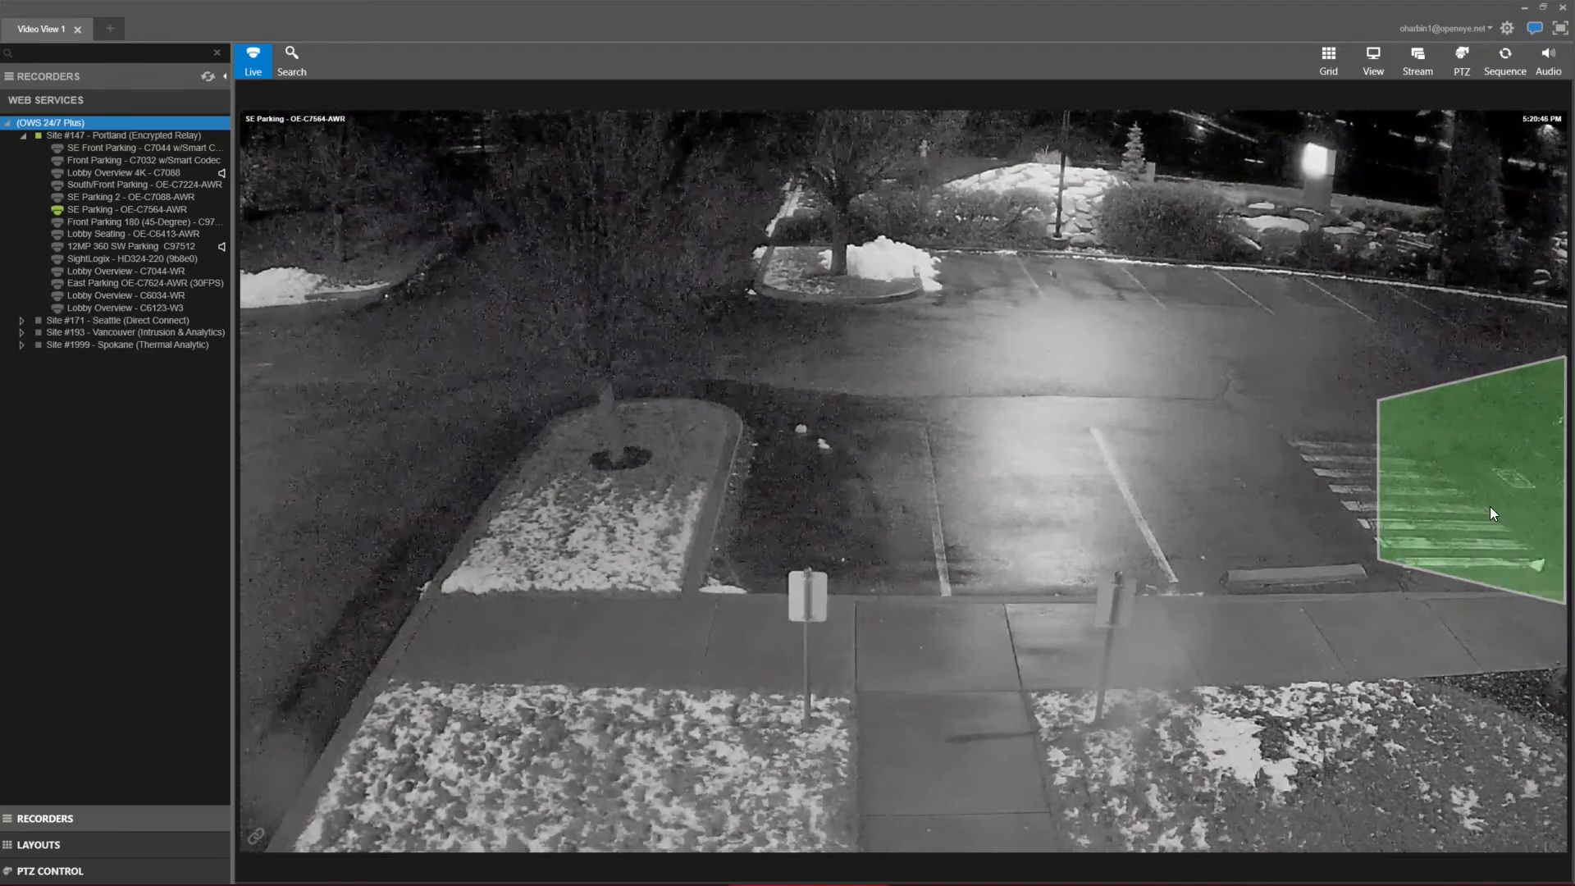
pyautogui.moveTo(1493, 509)
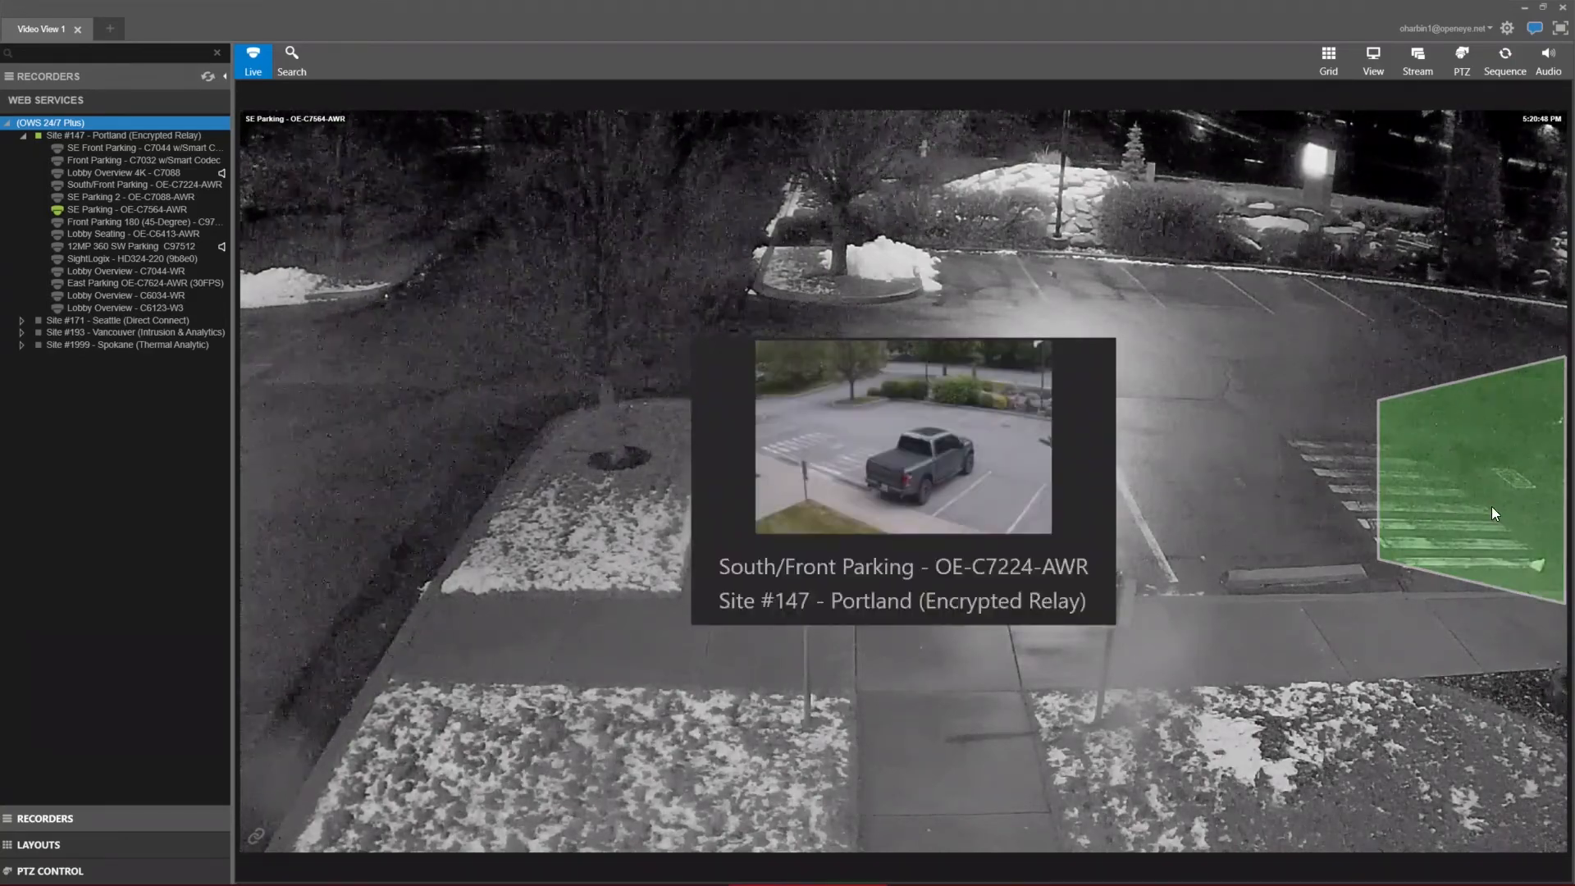
pyautogui.click(1492, 509)
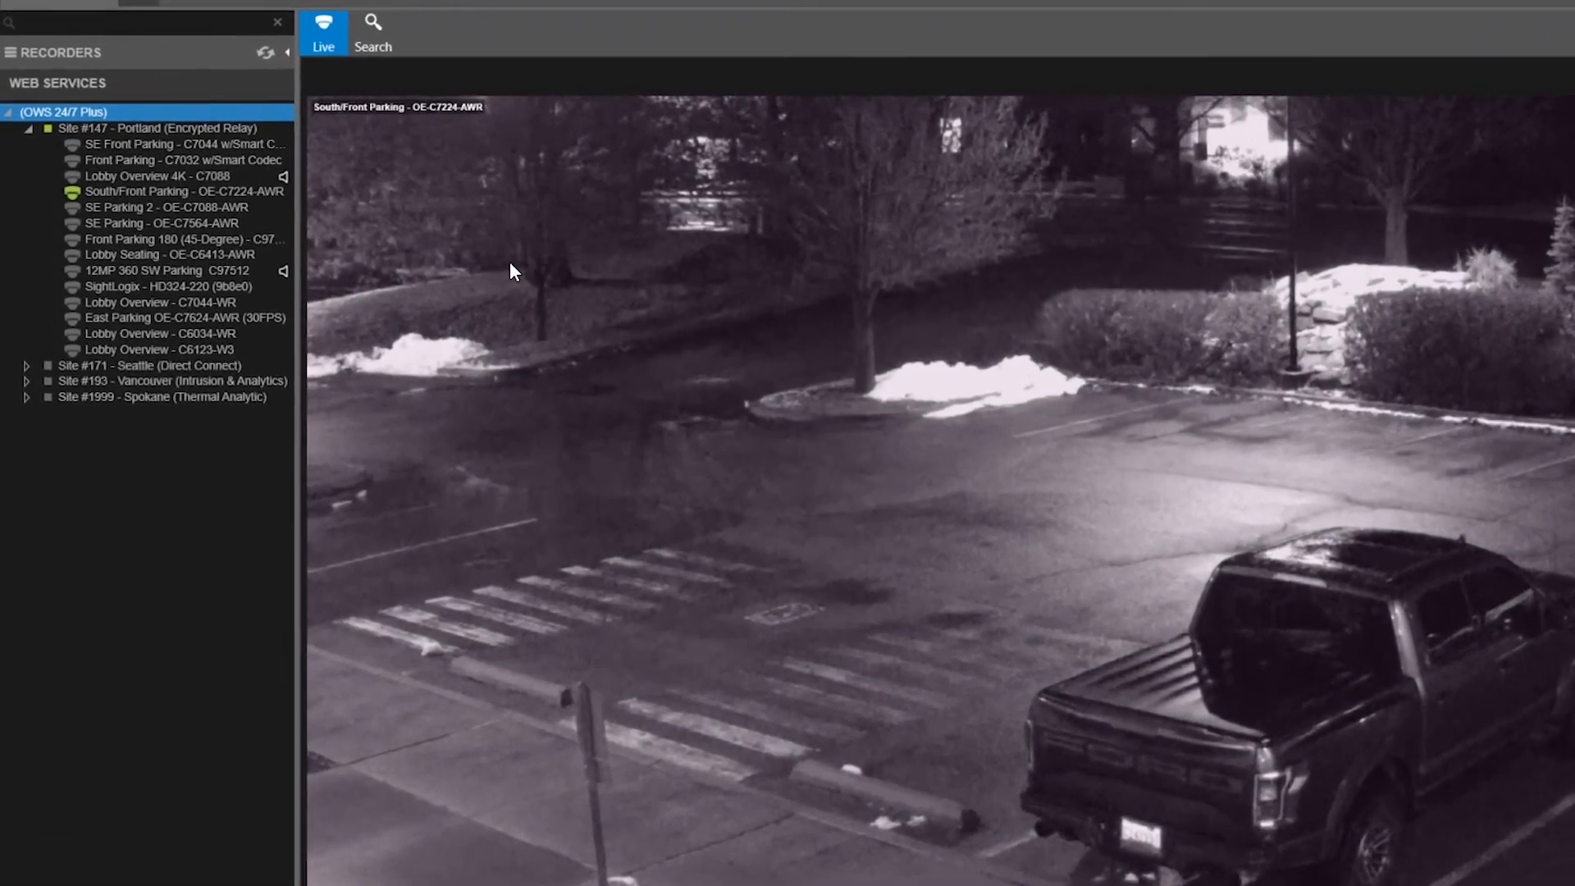
# Open the linked camera setup for SE Parking - OE-C7564-AWR, and from it the setup of its linked South/Front Parking camera.
pyautogui.click(238, 223)
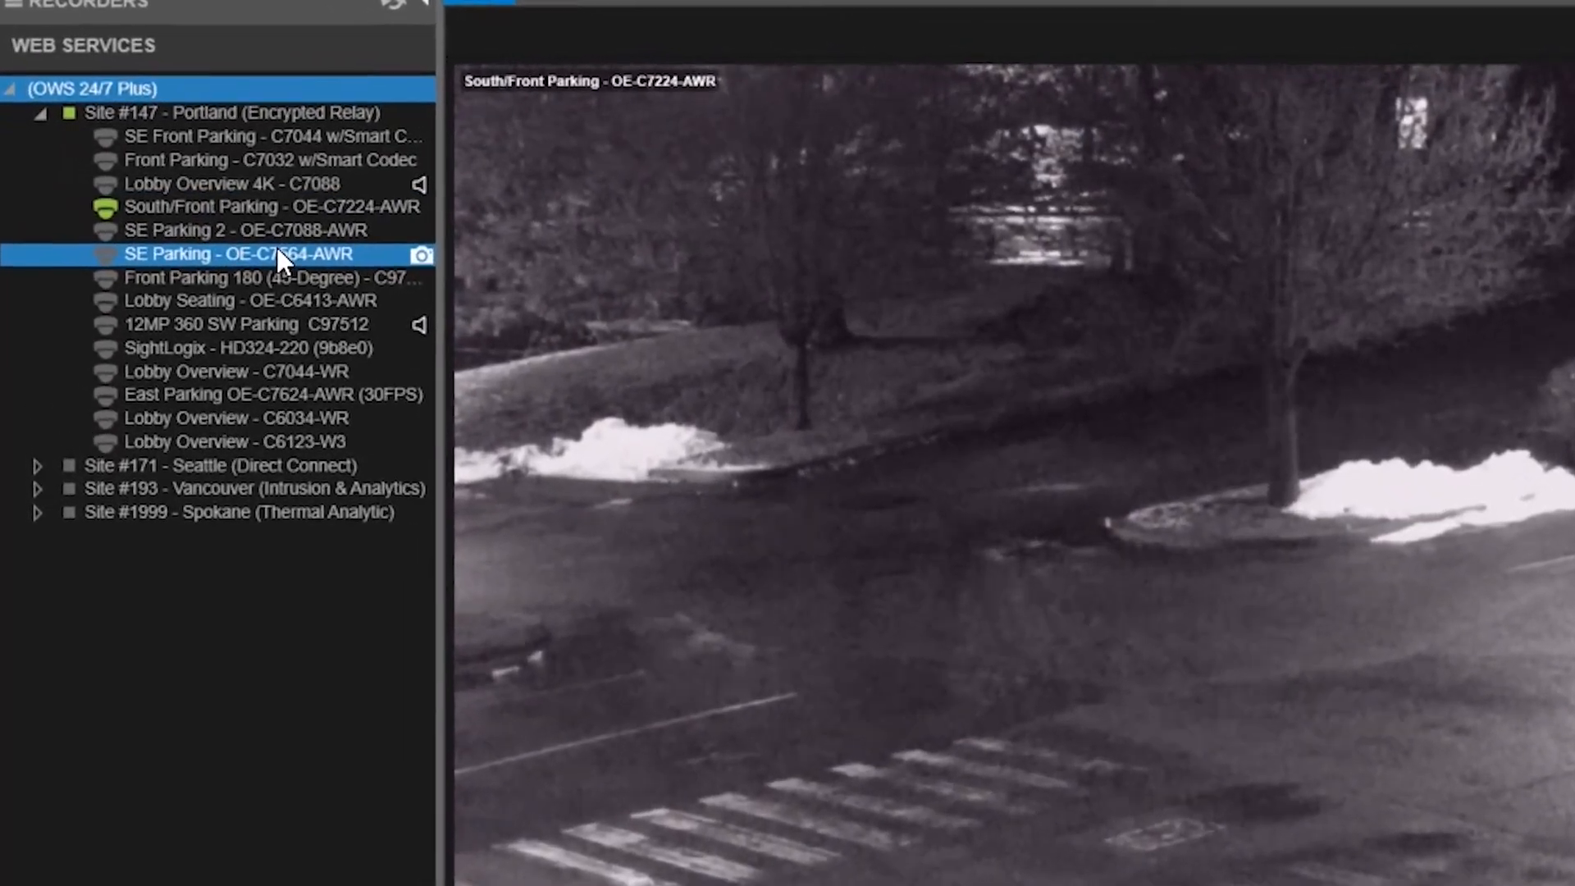
pyautogui.rightClick(263, 248)
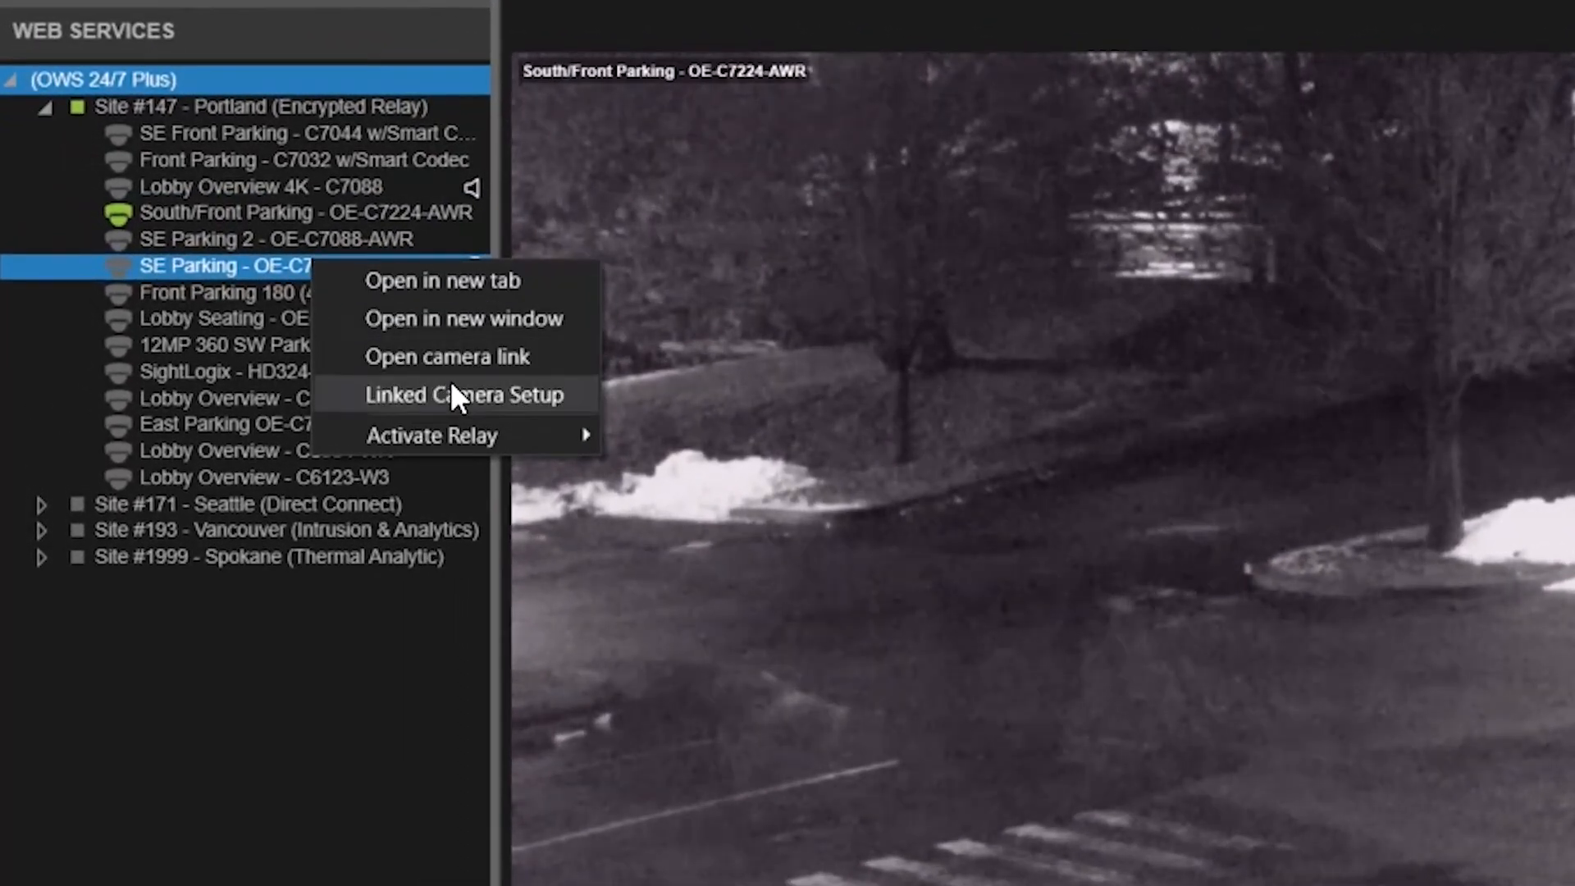
pyautogui.click(450, 392)
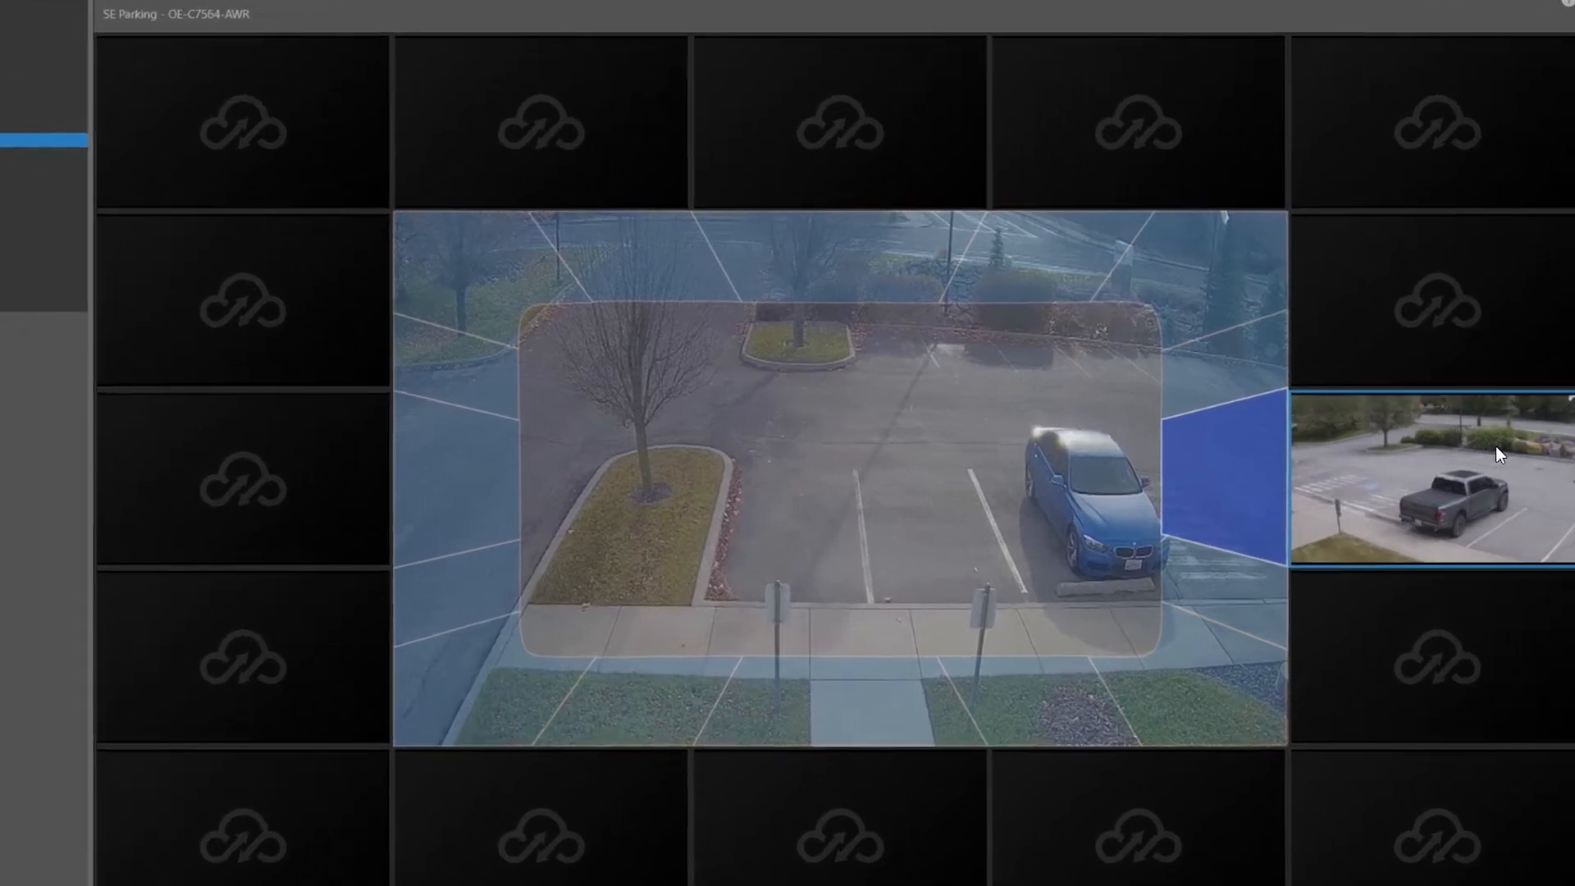
pyautogui.rightClick(1514, 451)
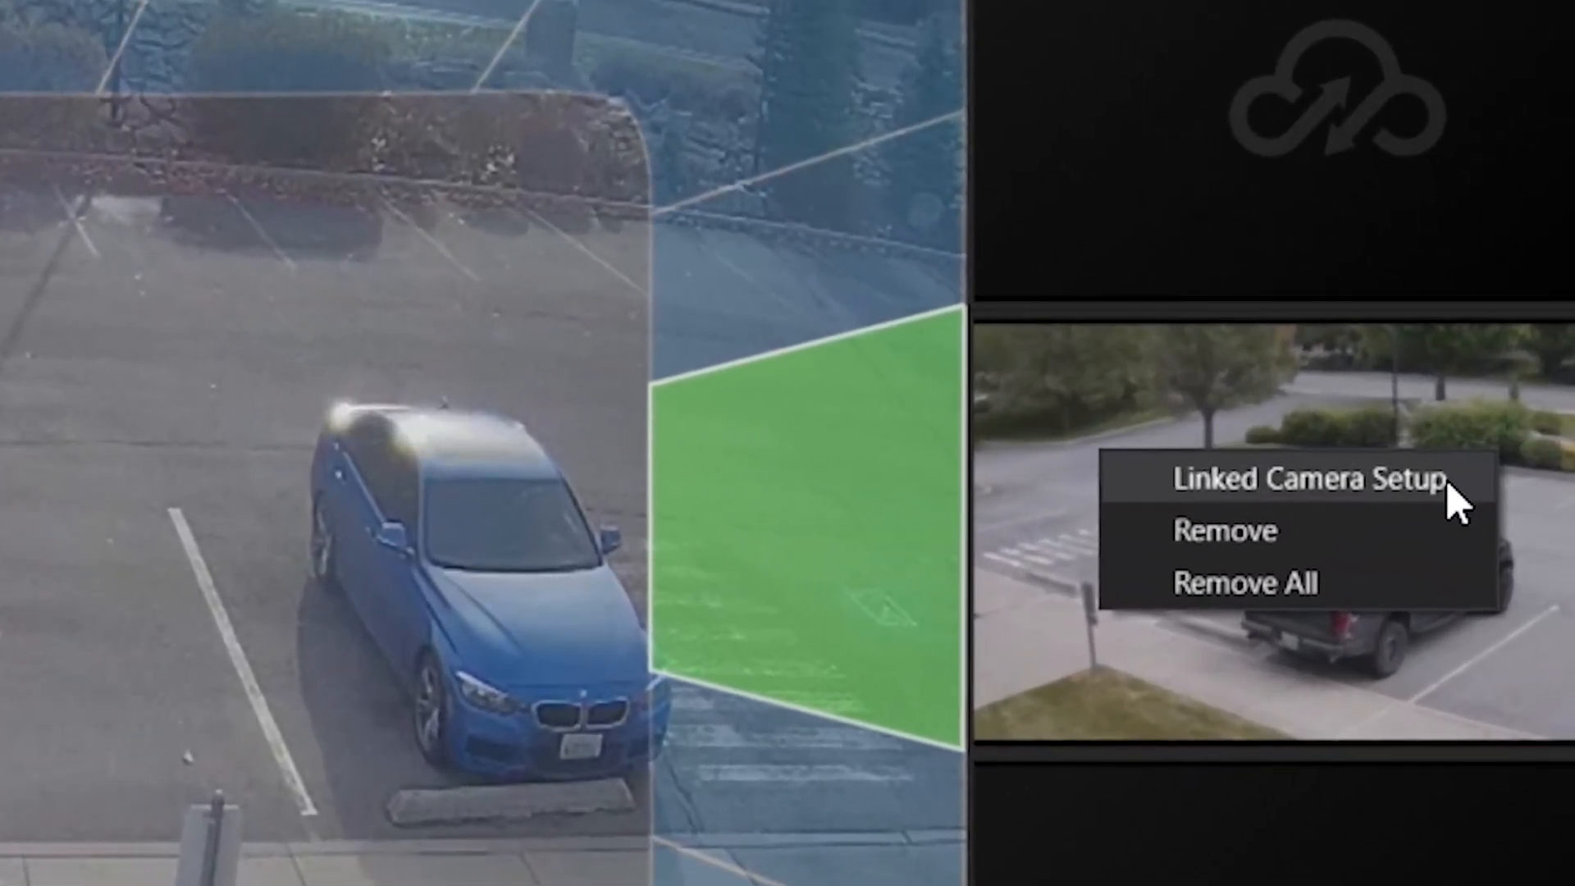
pyautogui.click(1394, 478)
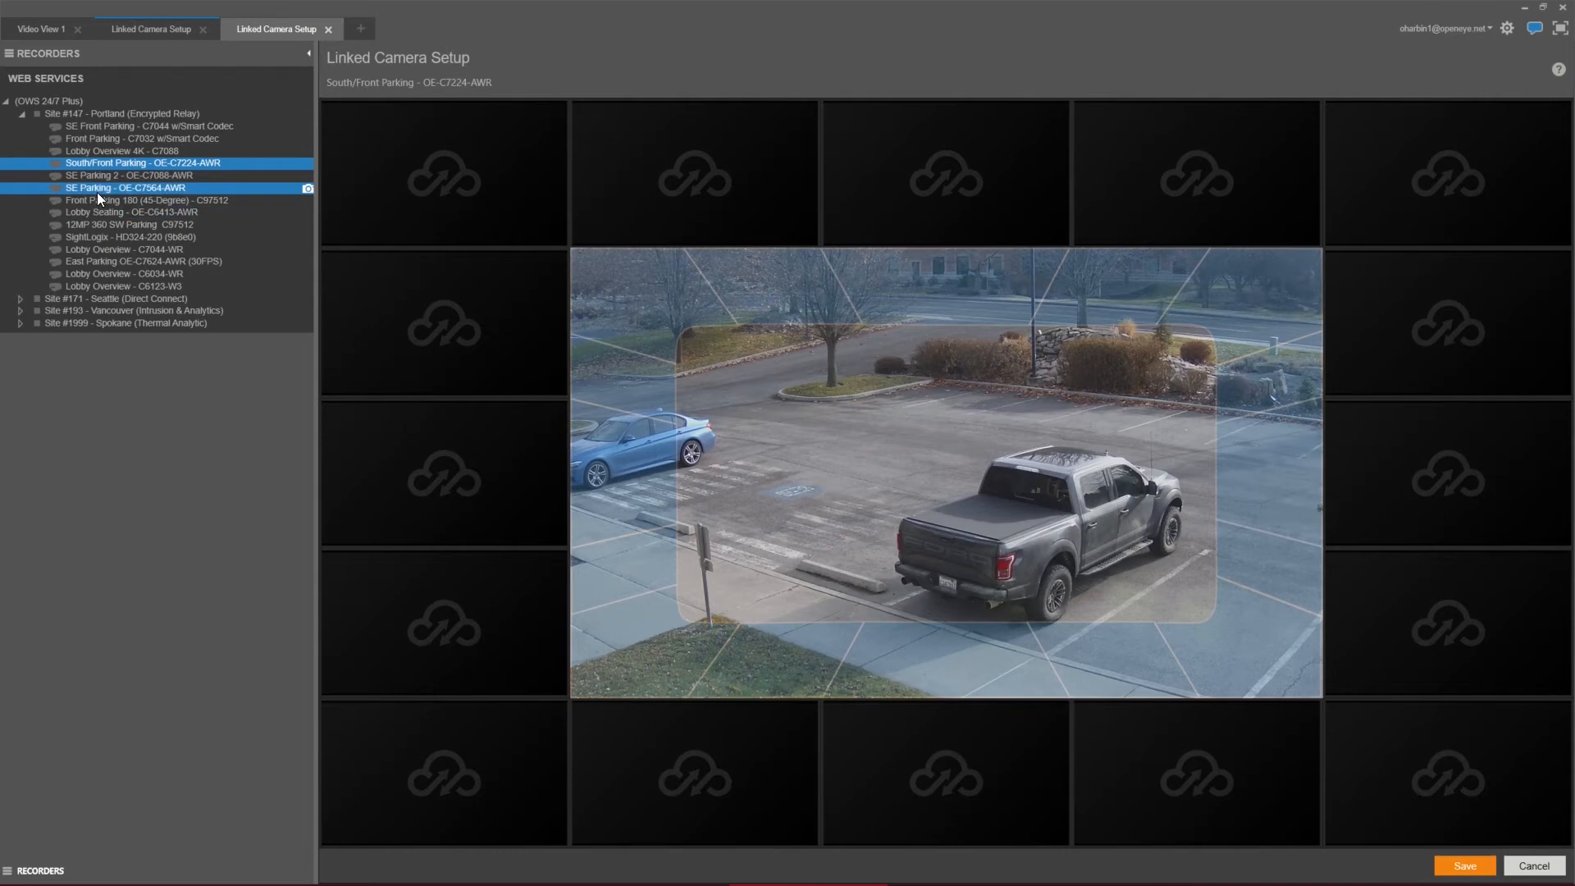
# Link SE Parking - OE-C7564-AWR to the middle-left zone of the South/Front Parking image, and save and close that setup.
pyautogui.moveTo(96, 192); pyautogui.dragTo(311, 325)
pyautogui.moveTo(401, 434); pyautogui.dragTo(404, 452)
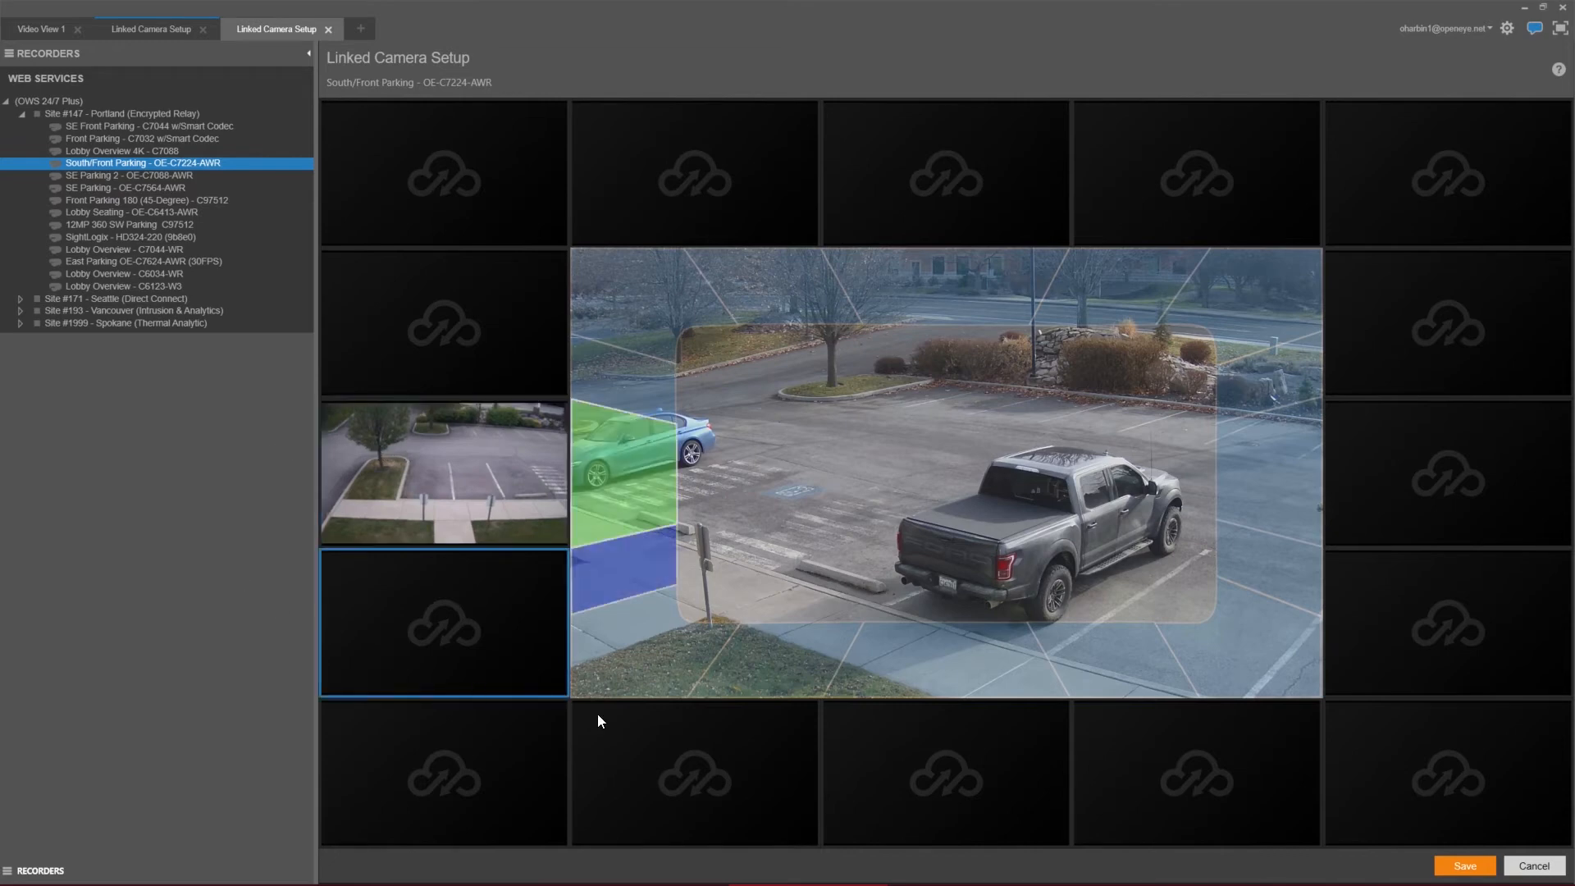
pyautogui.click(1452, 867)
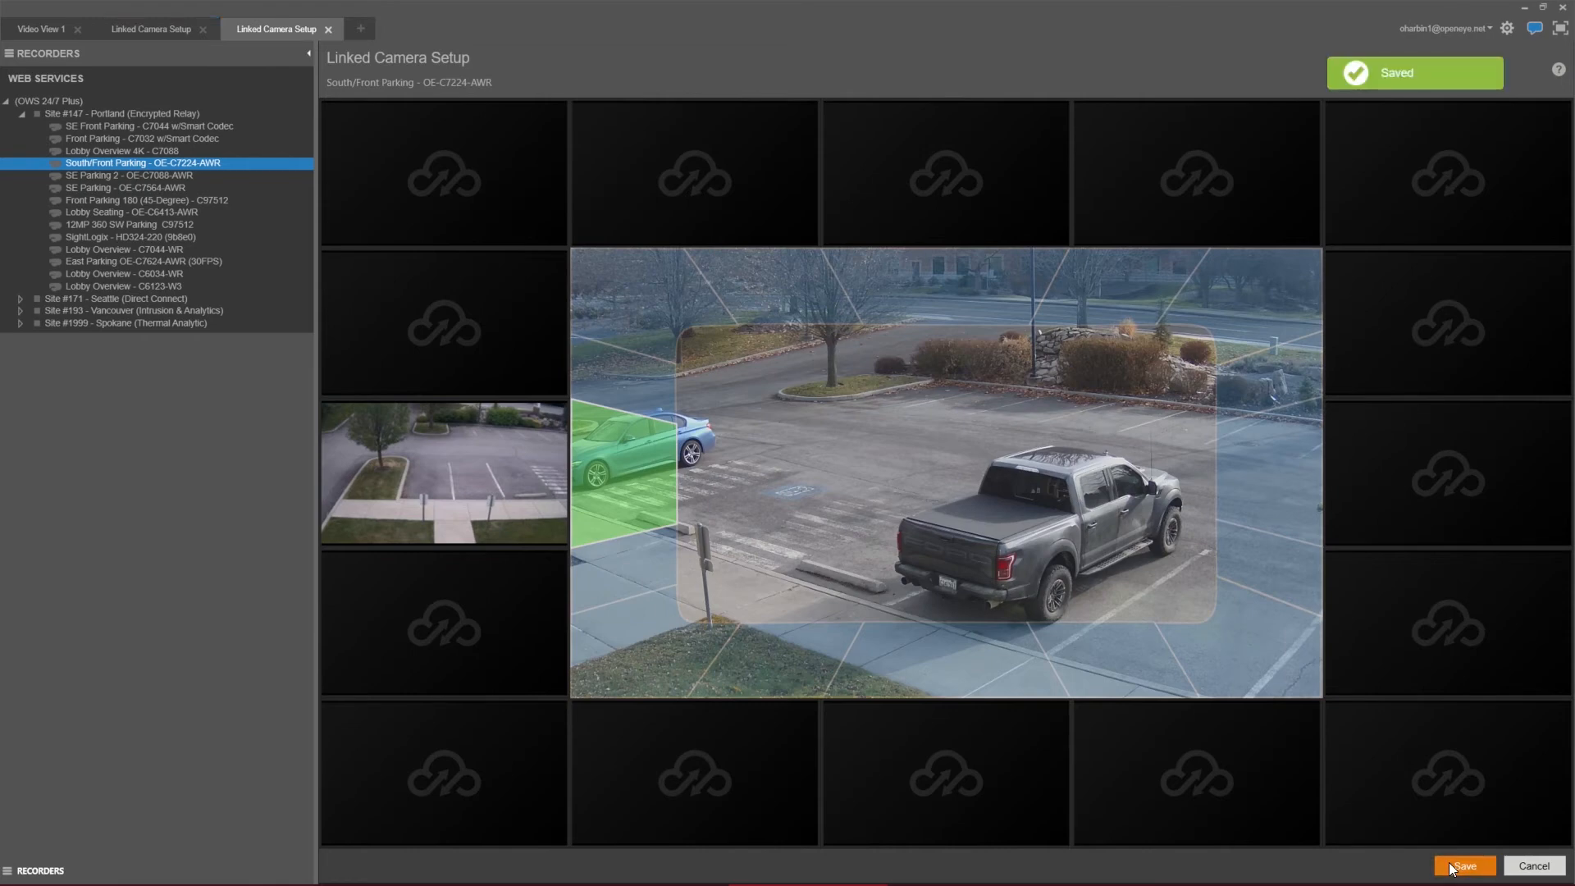
pyautogui.click(328, 28)
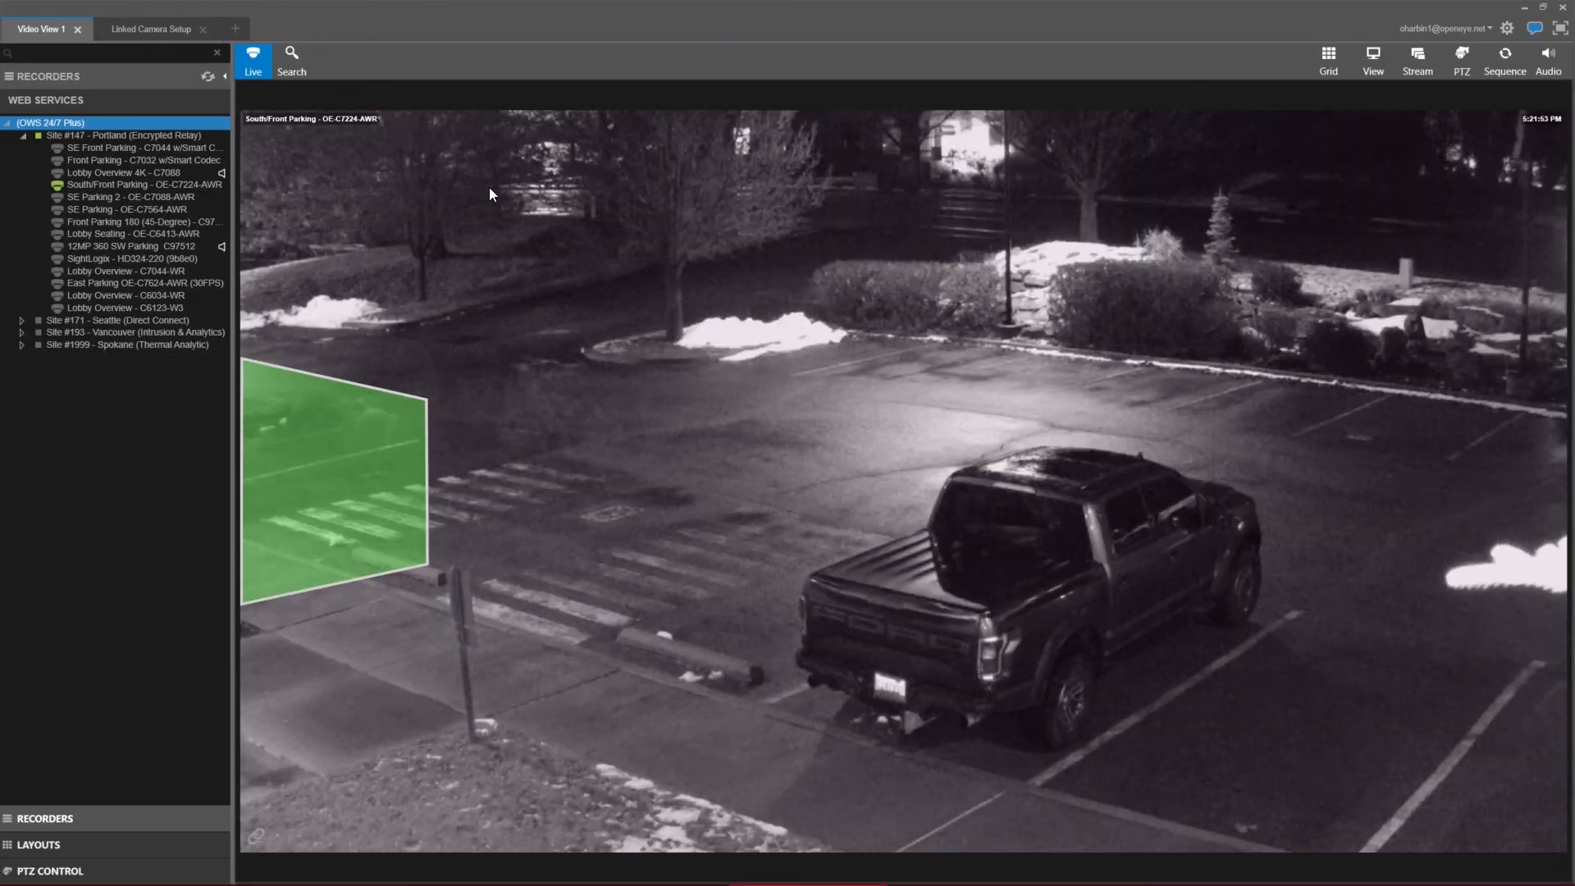
# Switch back and forth between the South/Front Parking and SE Parking live views through their linked zones.
pyautogui.click(347, 449)
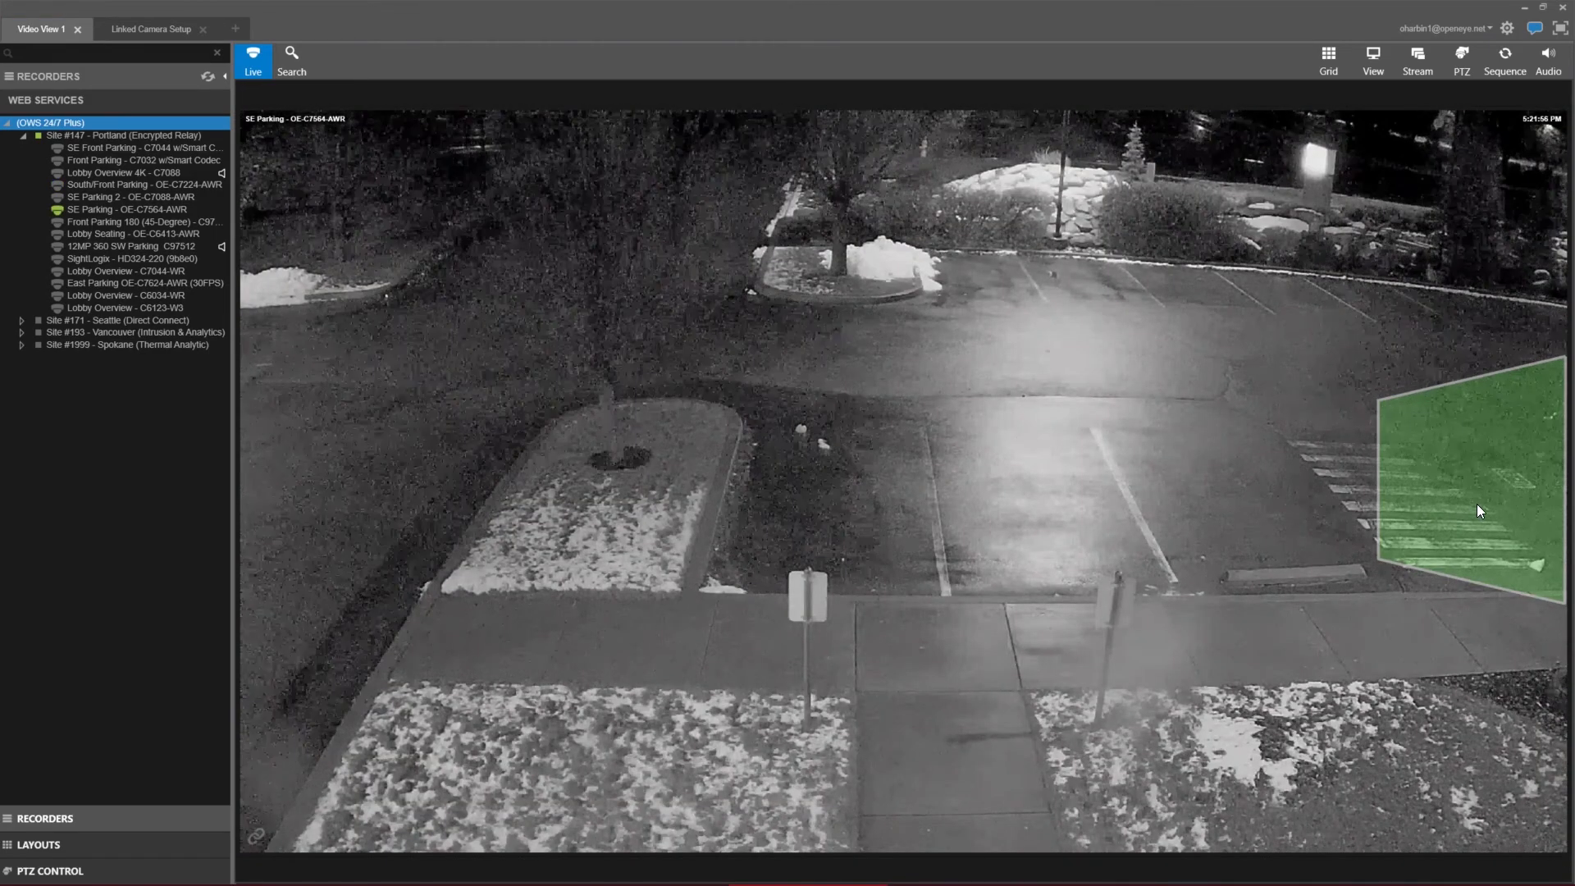
pyautogui.click(1478, 505)
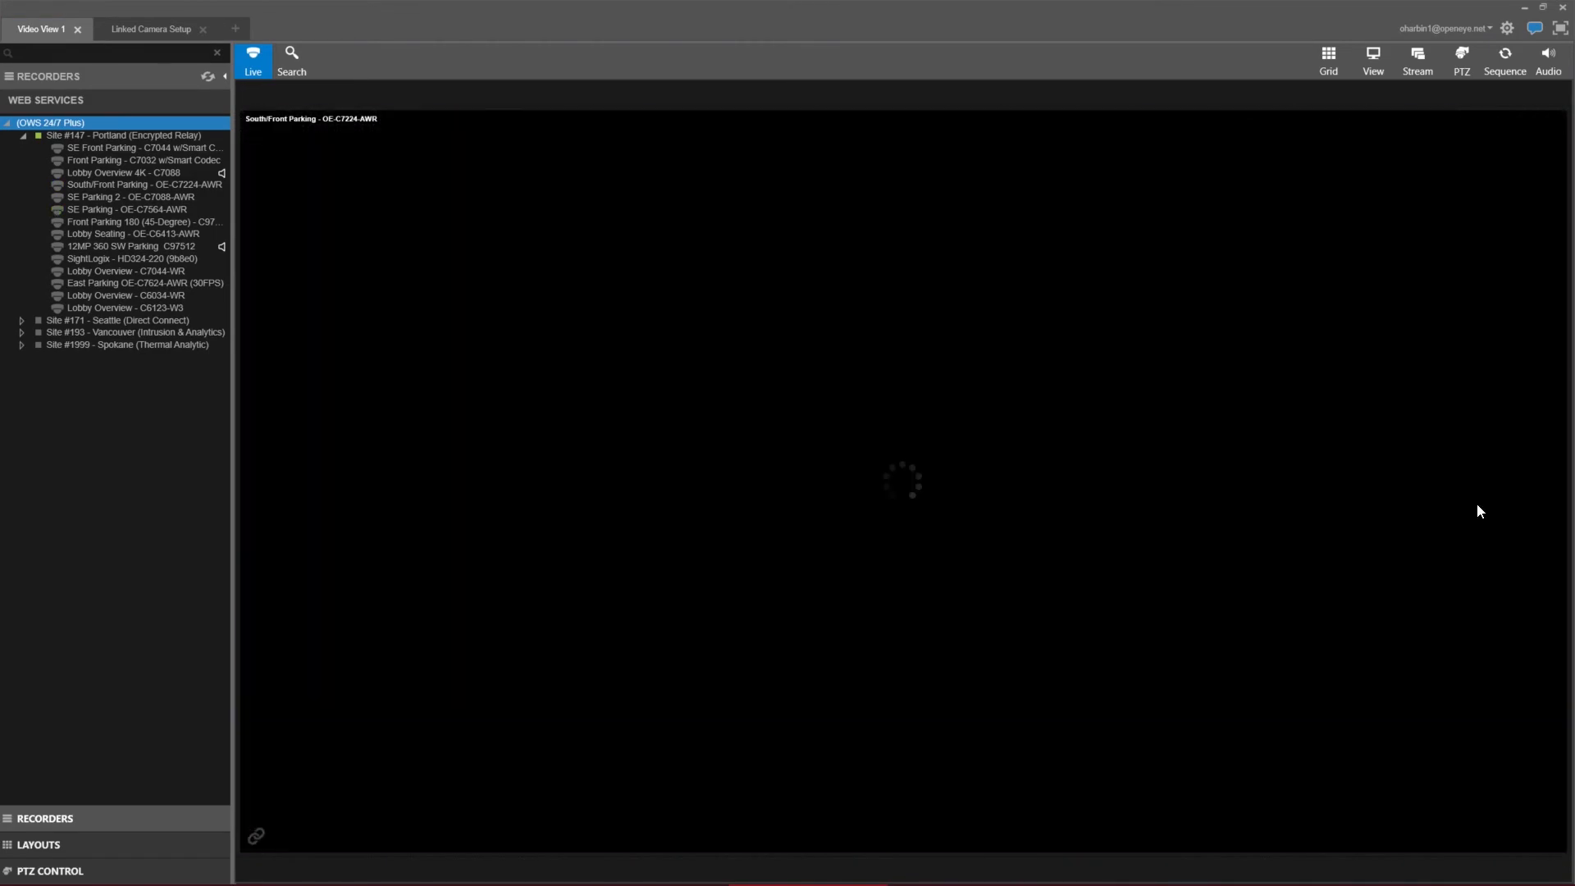
pyautogui.click(389, 461)
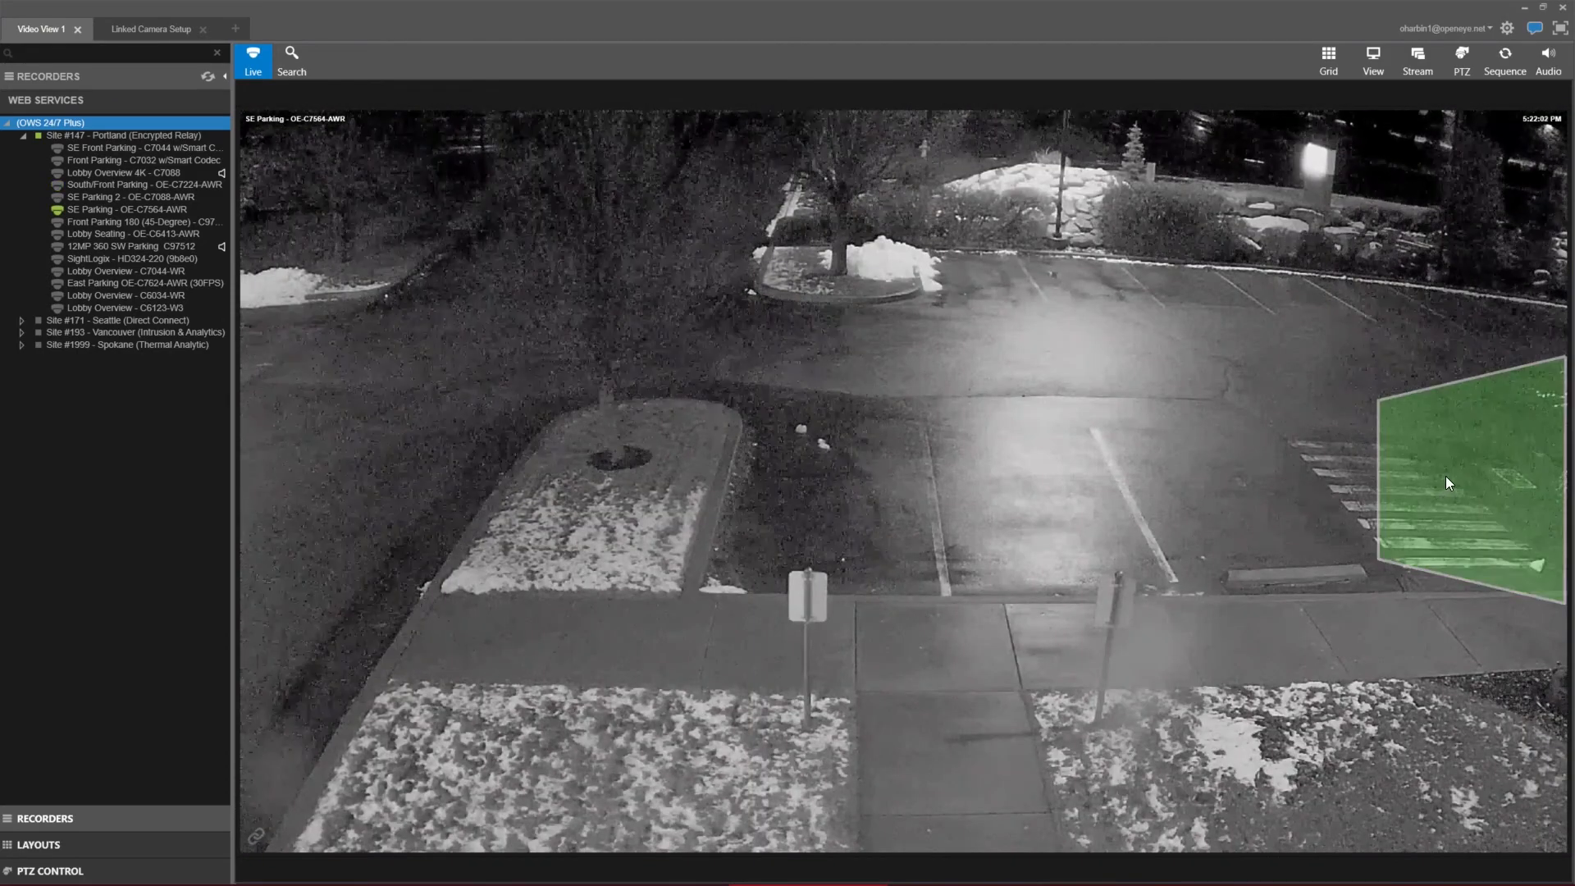
pyautogui.click(1446, 476)
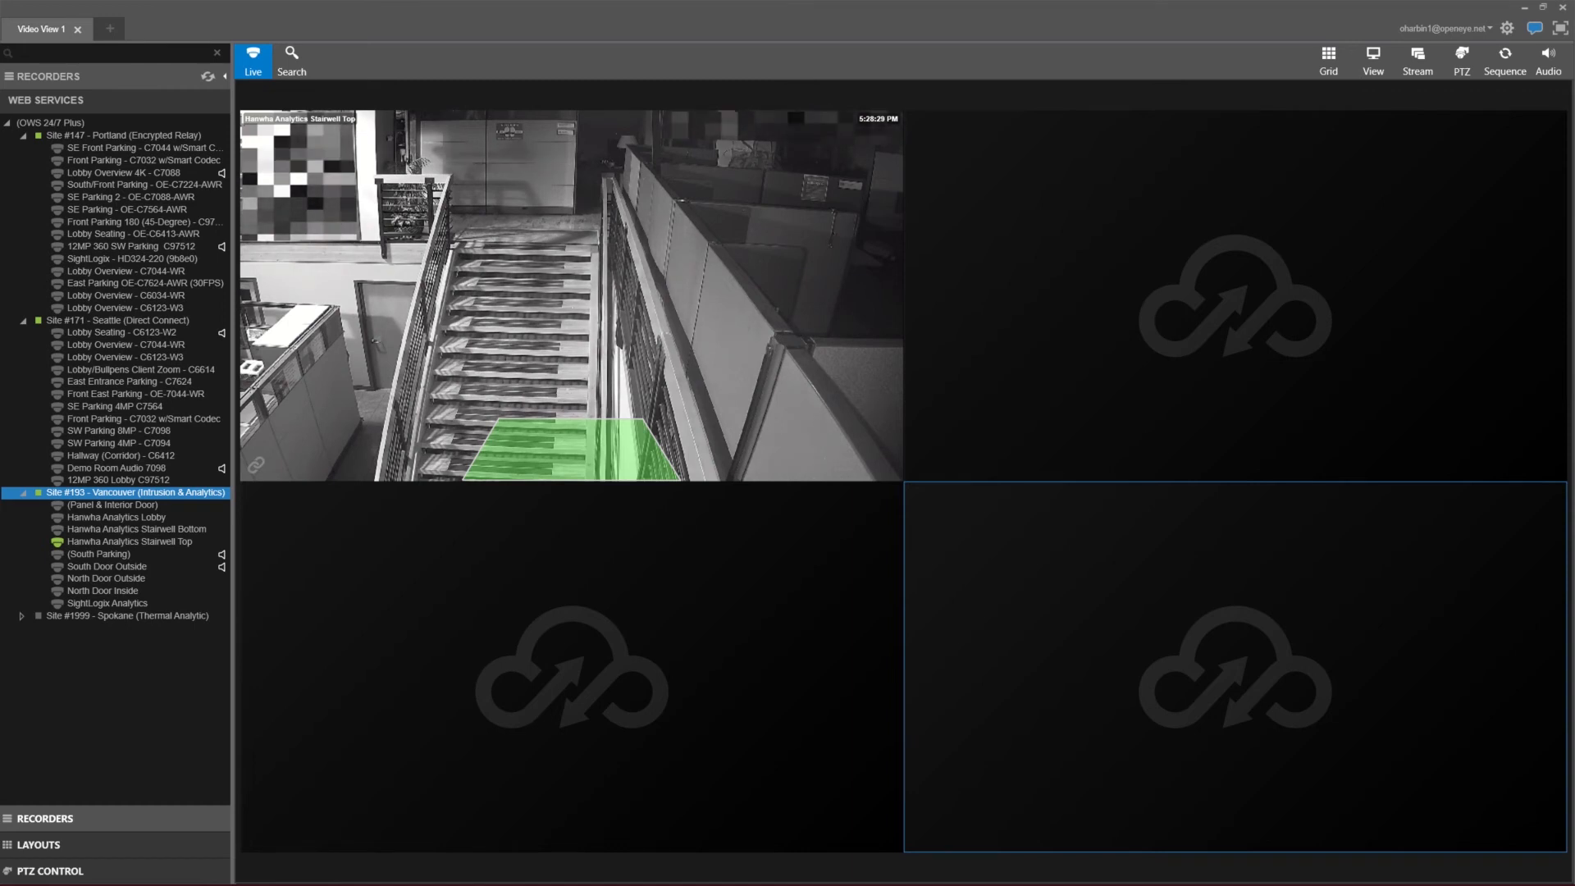
# Follow the live linked zones from Hanwha Analytics Stairwell Top to Stairwell Bottom, the Lobby, and onward through the lobby image's middle-right zone.
pyautogui.click(558, 456)
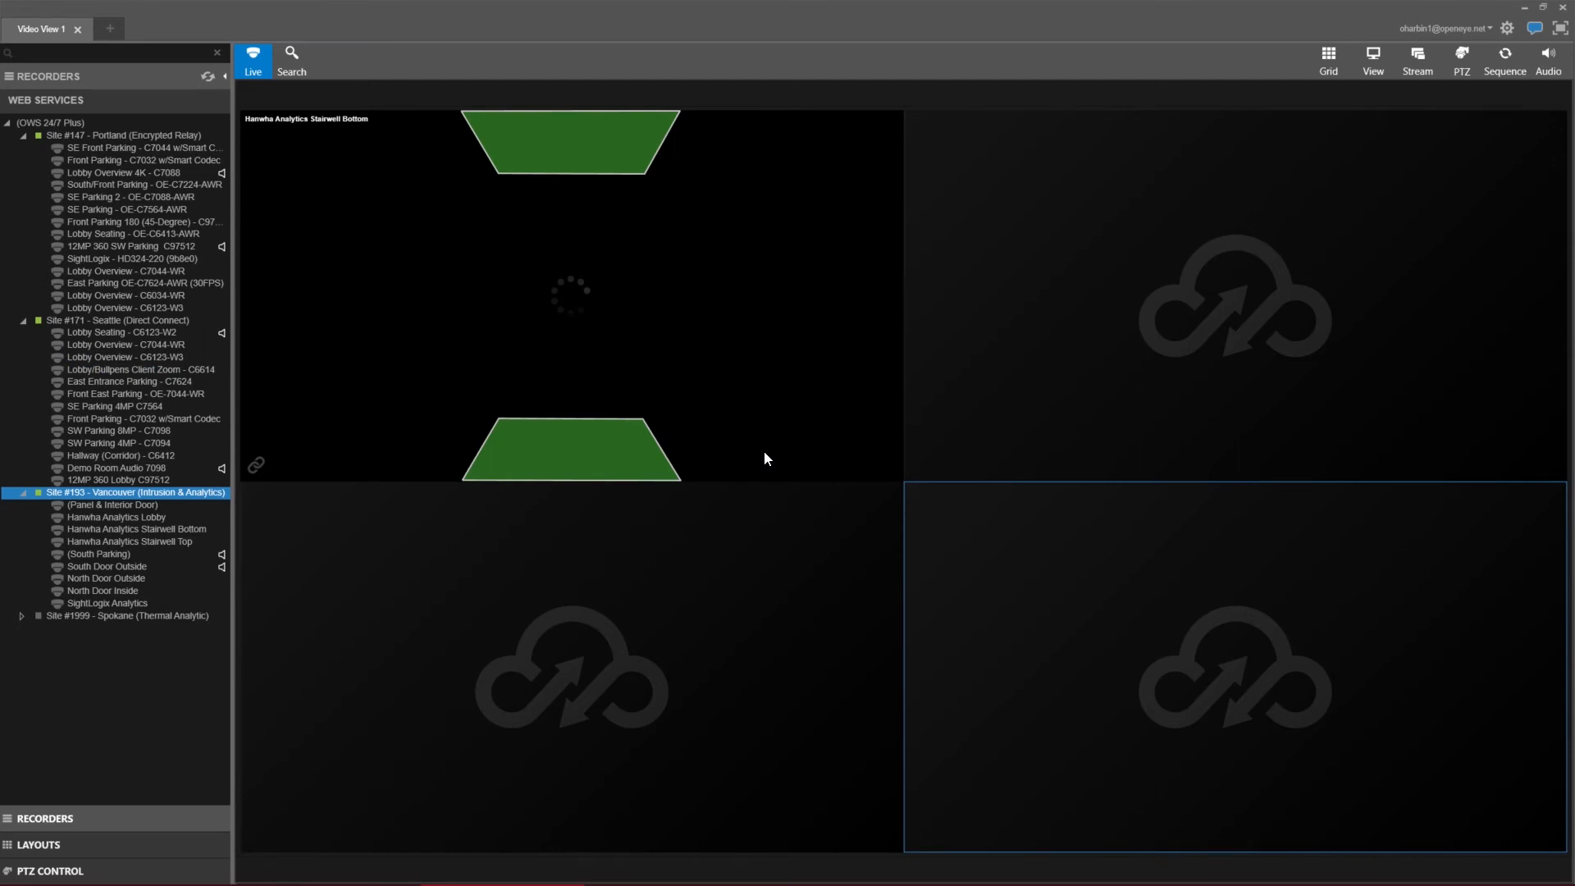
pyautogui.click(622, 463)
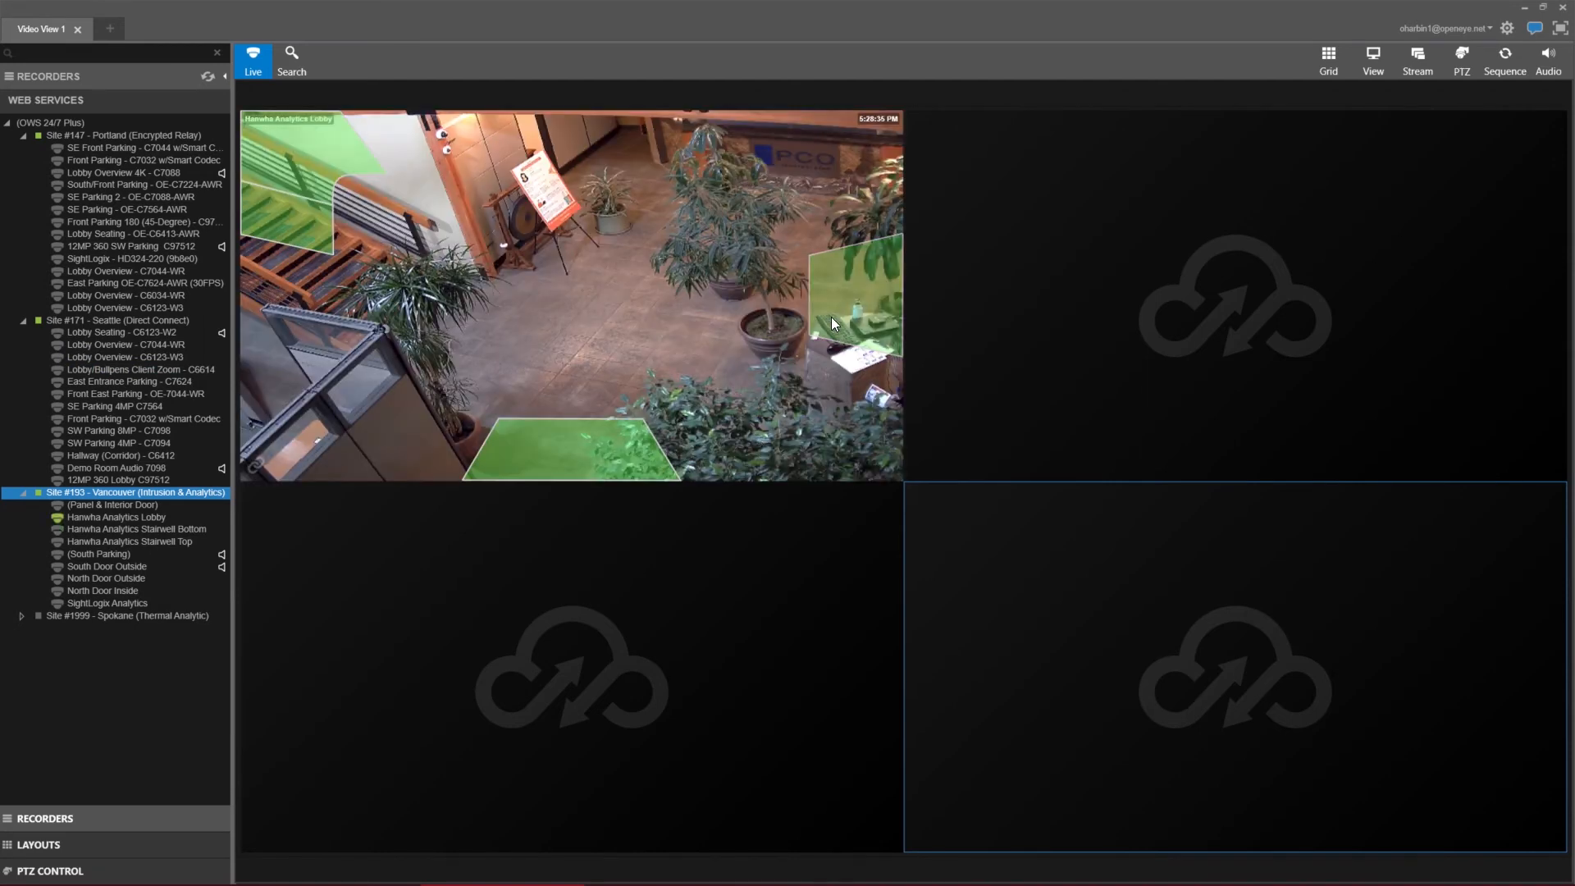
pyautogui.click(834, 323)
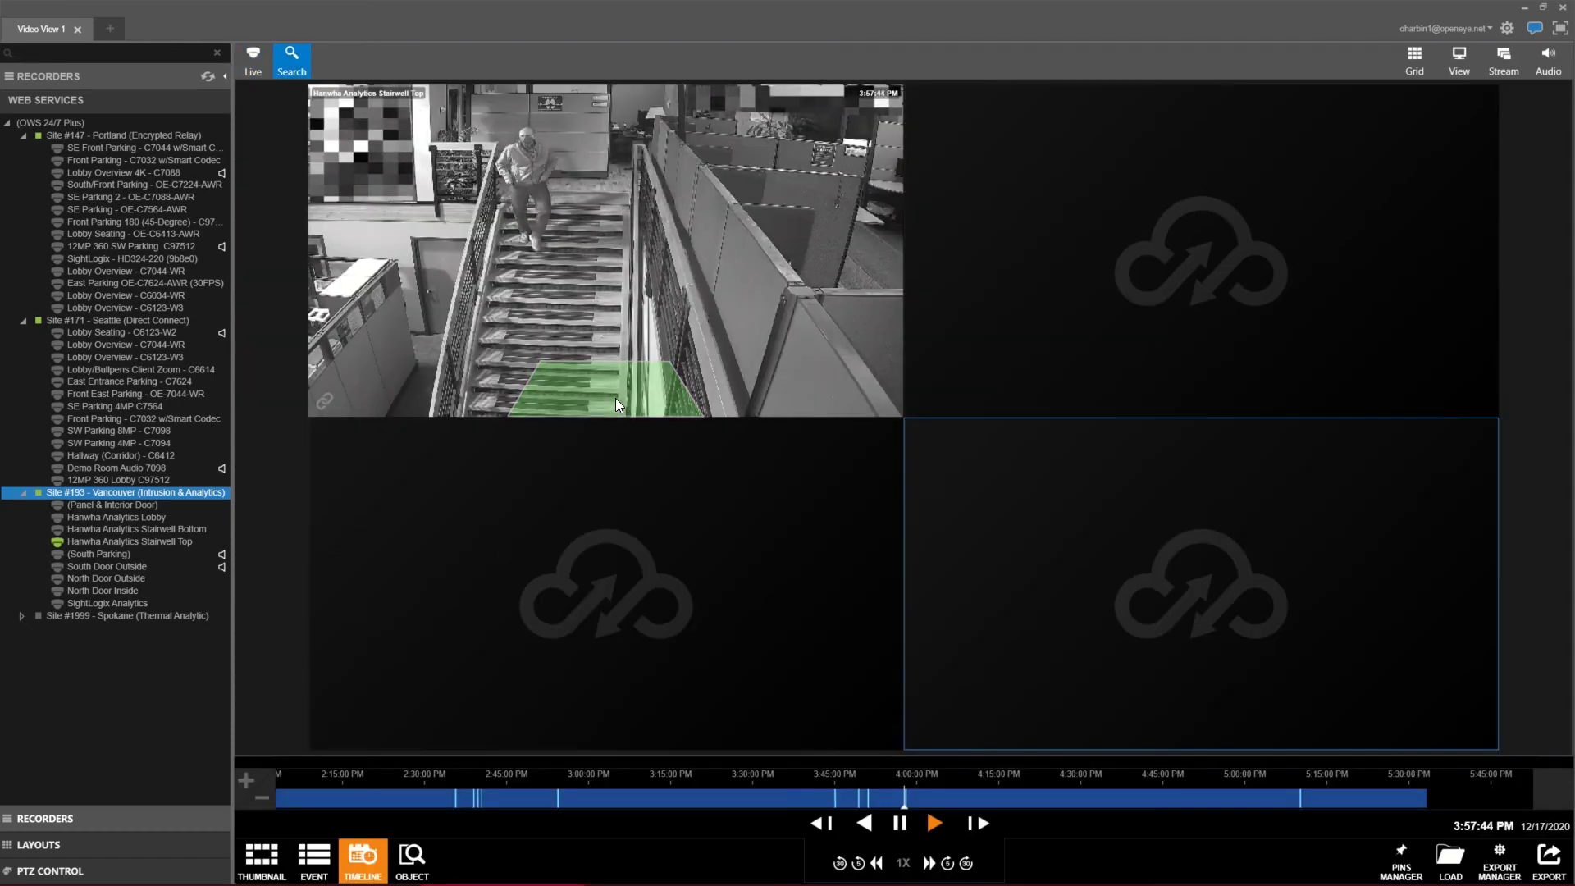
# During recorded playback, add Stairwell Bottom, Lobby and (Panel & Interior Door) to the empty grid tiles through successive linked zones from Stairwell Top.
pyautogui.click(615, 398)
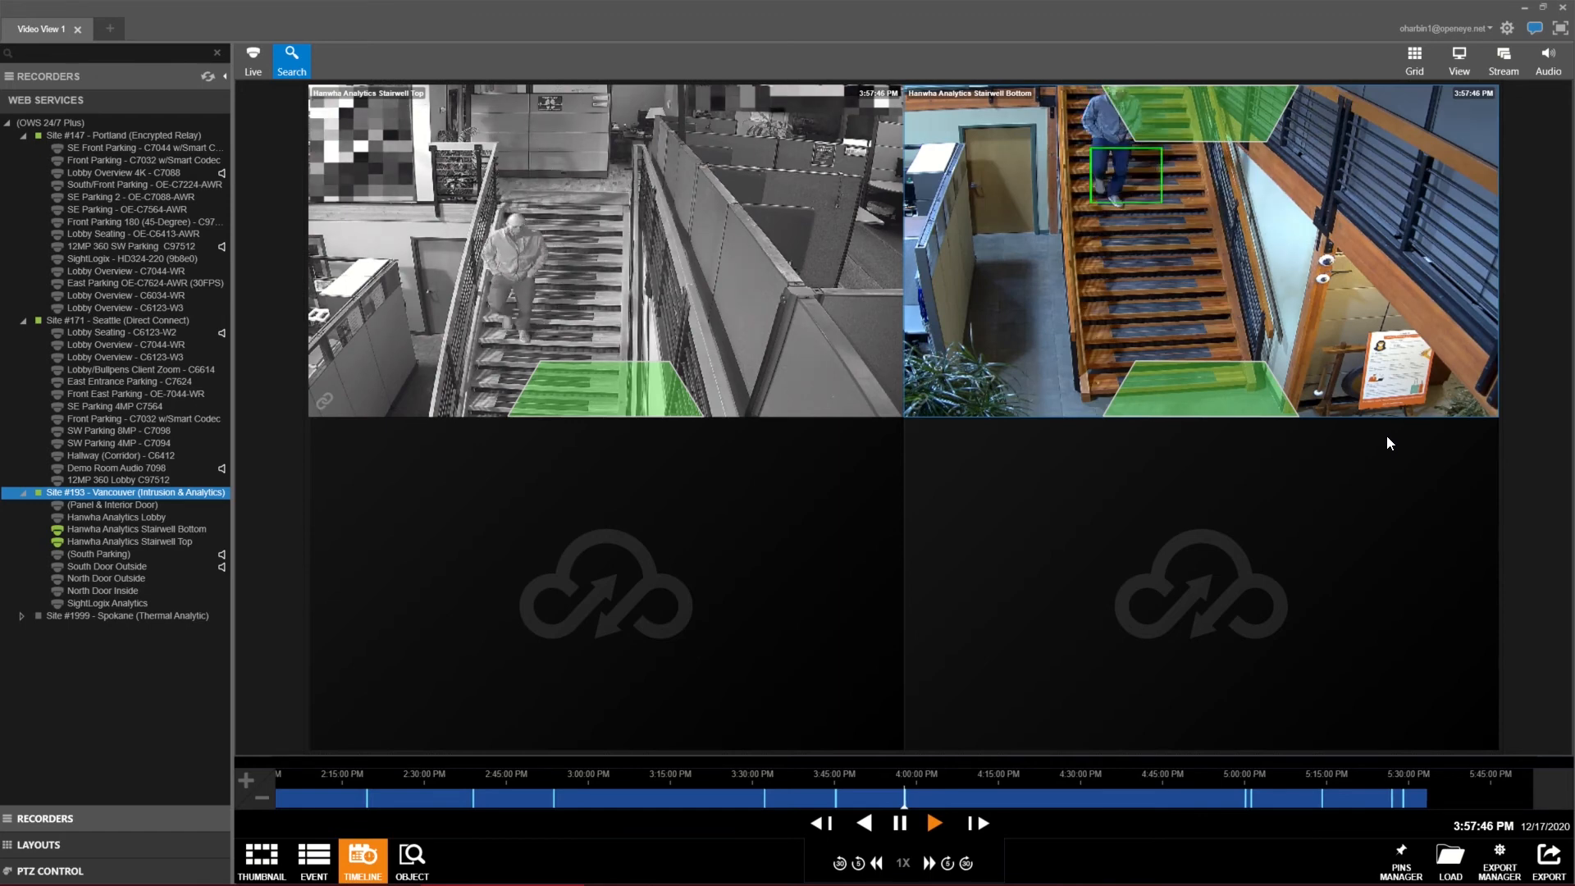
pyautogui.click(1250, 392)
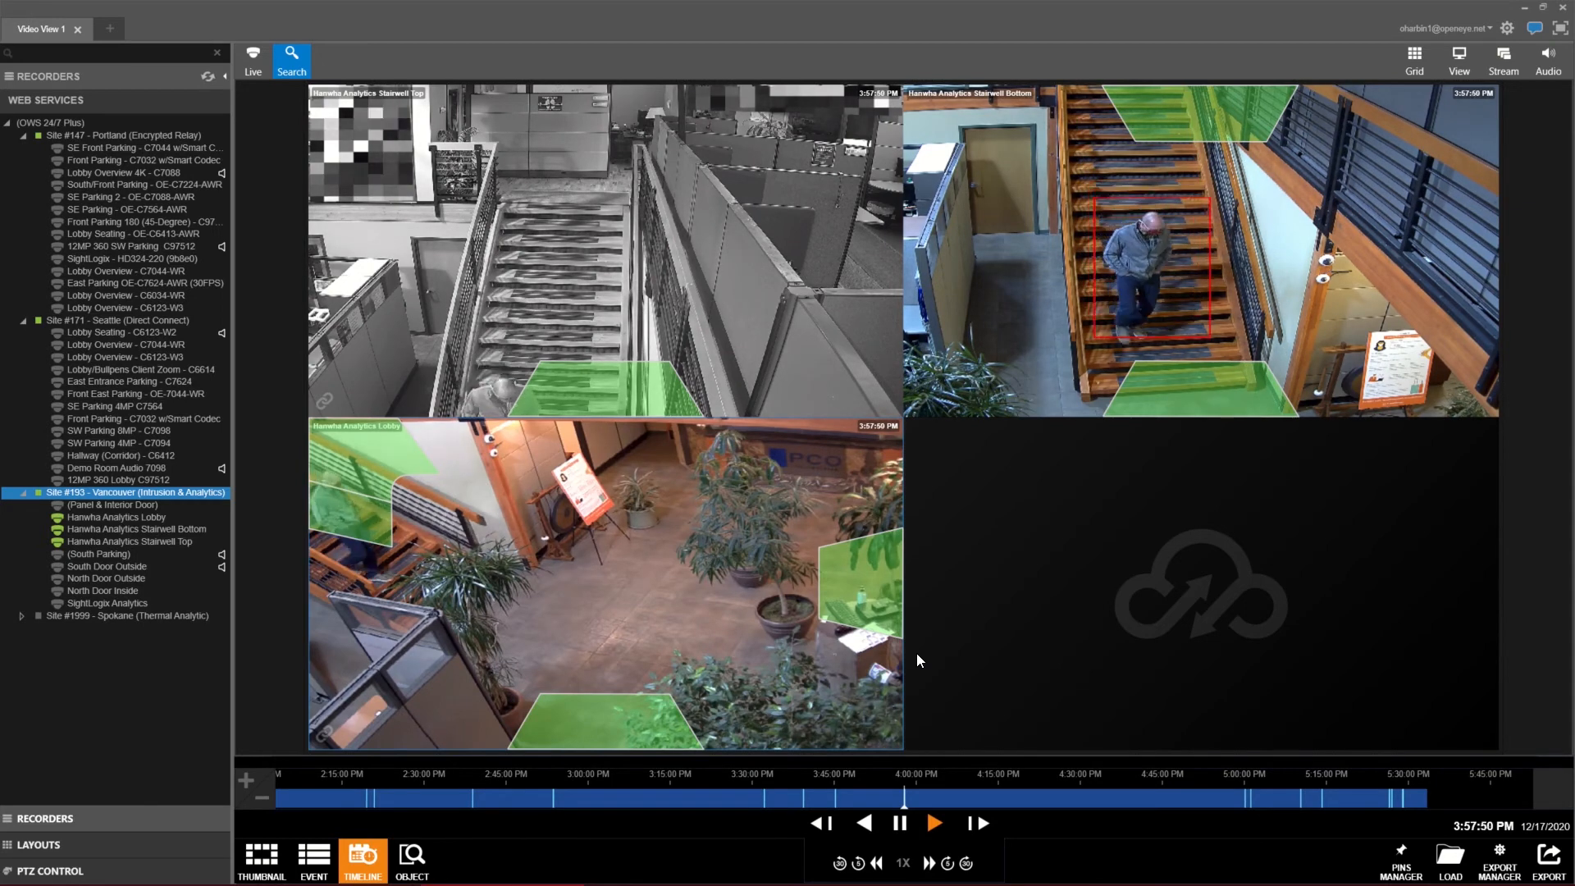
pyautogui.click(859, 588)
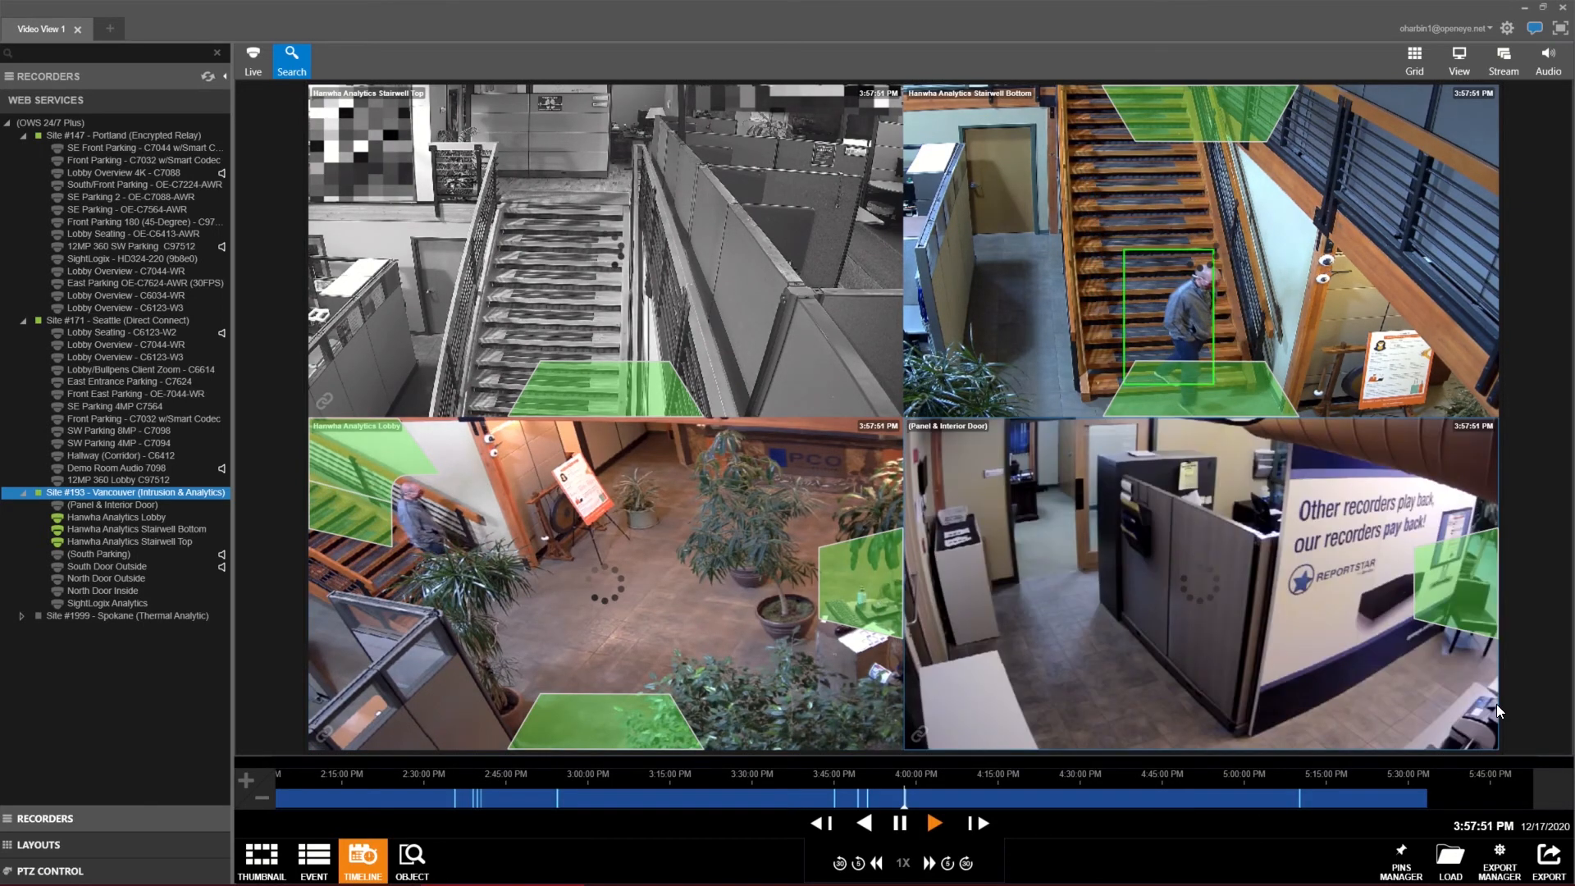